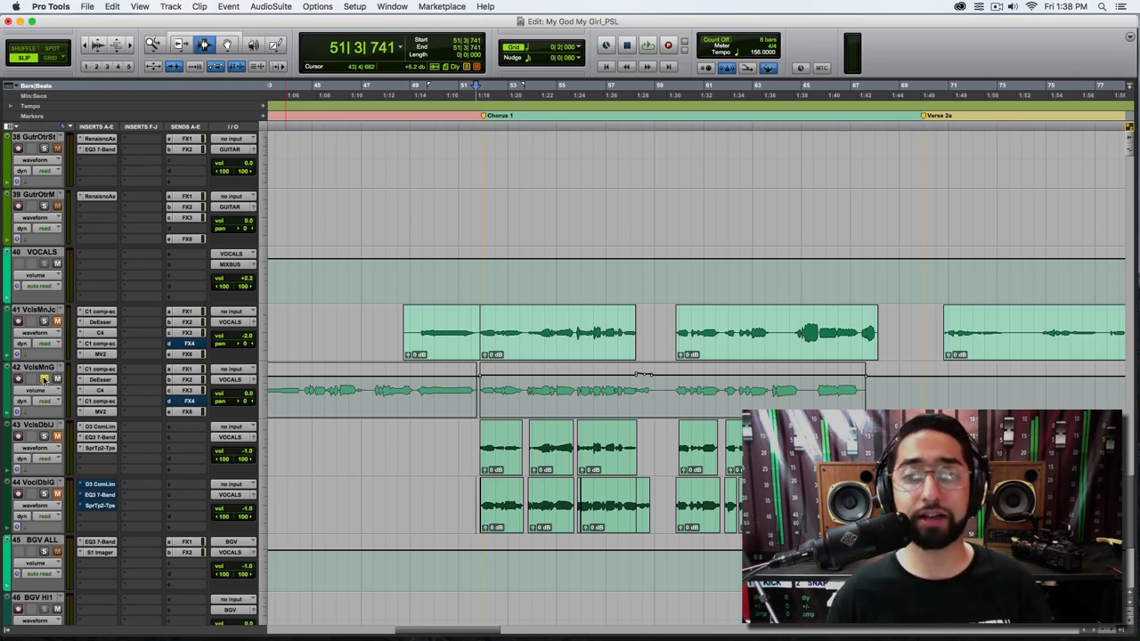
- Listen to the chorus with the track 42 main vocal soloed, and again with the track 44 vocal double soloed
key(space)
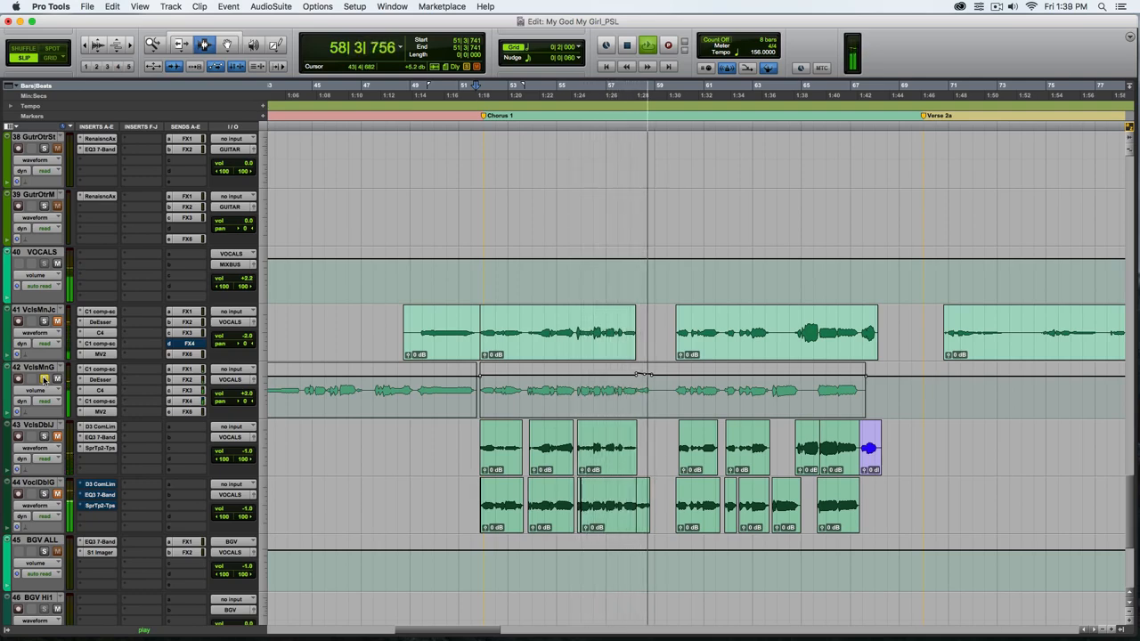
key(space)
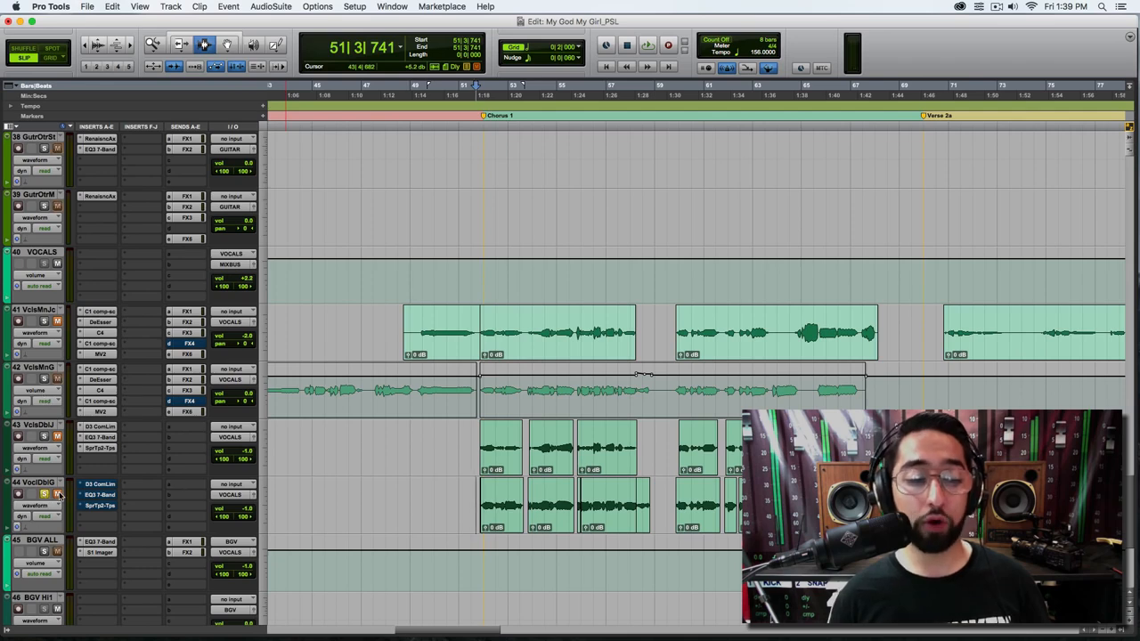
key(space)
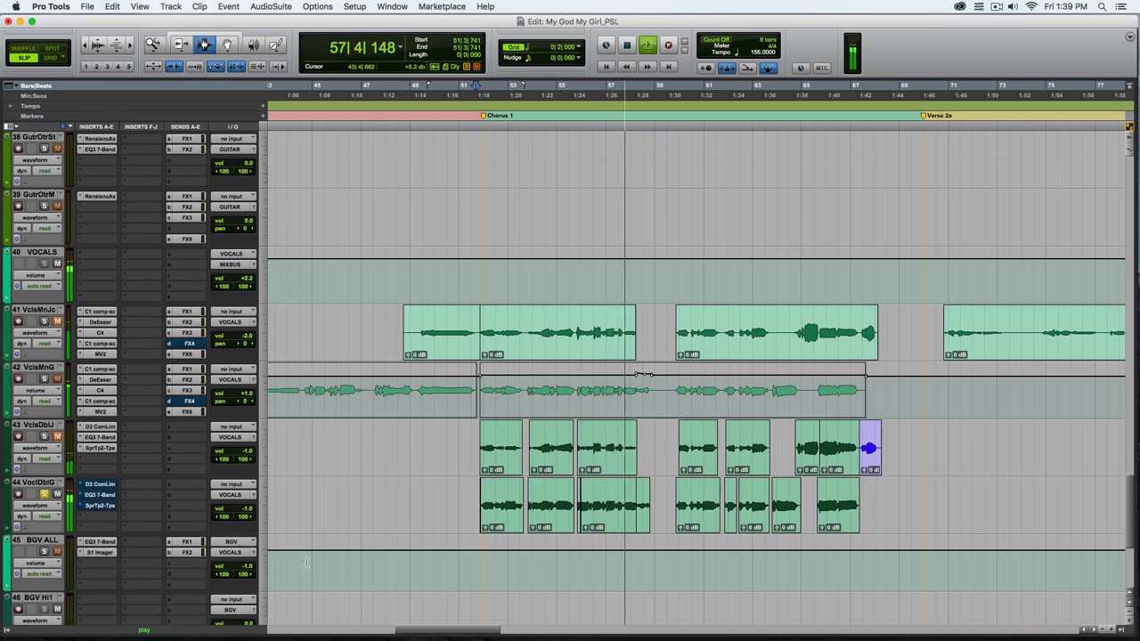
key(space)
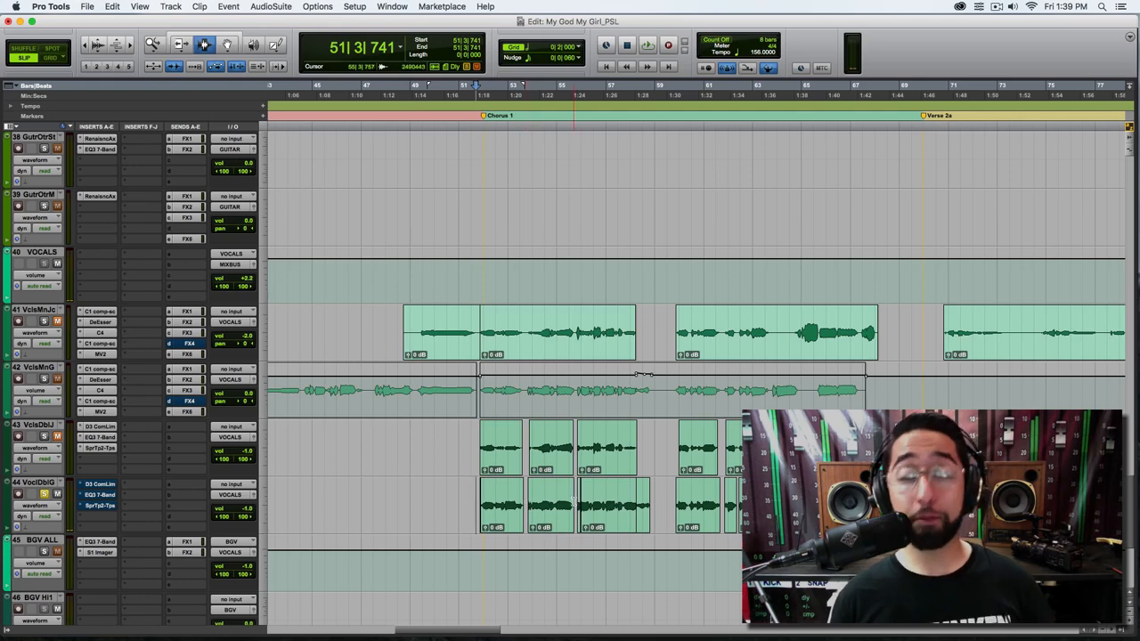
- Play the chorus with the track 42 main vocal and the track 44 vocal double soloed together
key(t)
scroll(585, 394, right, 4)
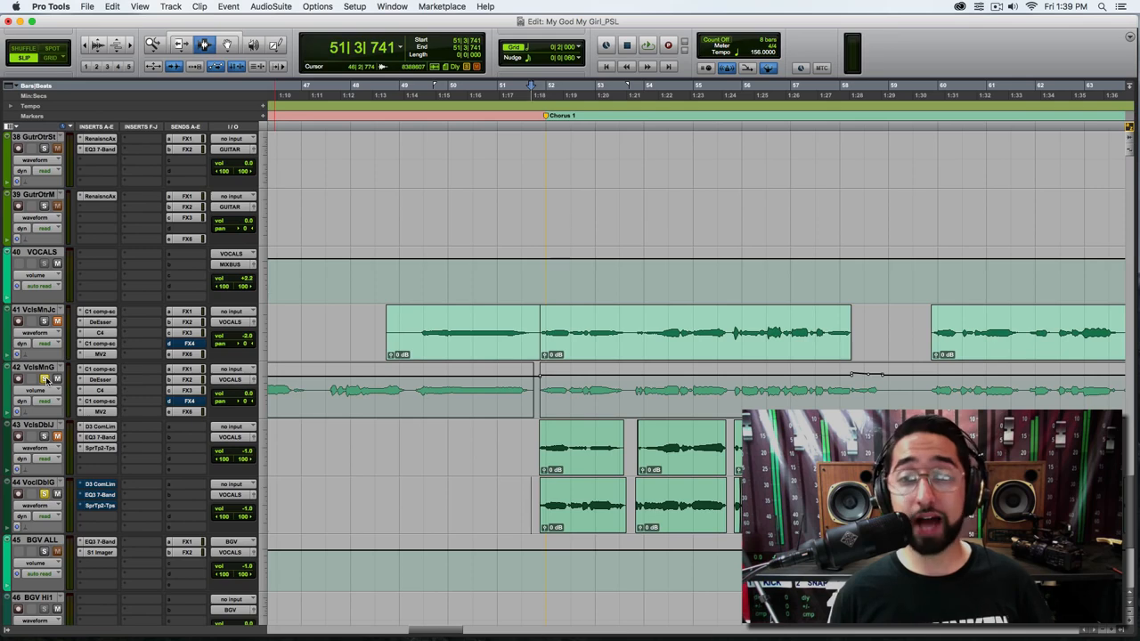
key(space)
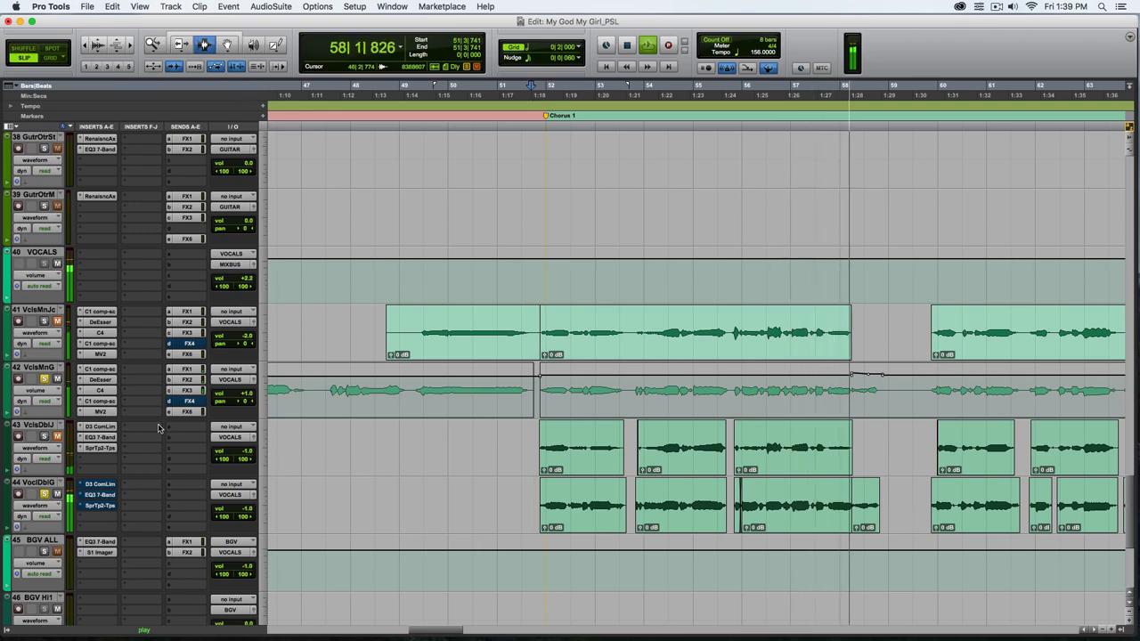
key(space)
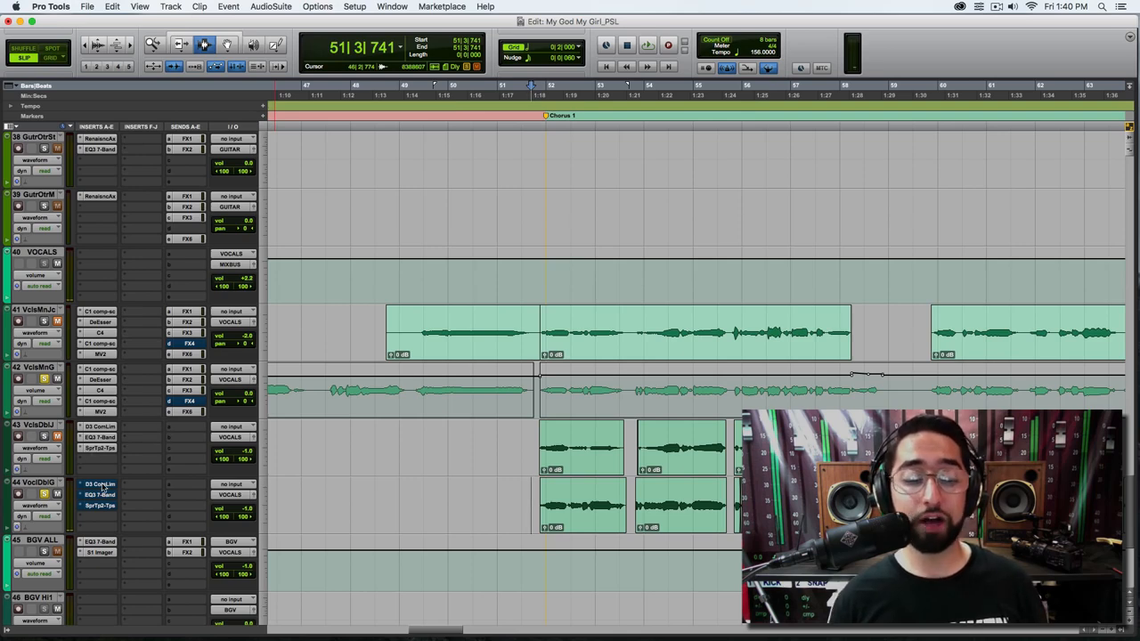
- Enable the Dyn3 Compressor/Limiter on the track 44 vocal double, comparing it bypassed and active during chorus playback
click(100, 485)
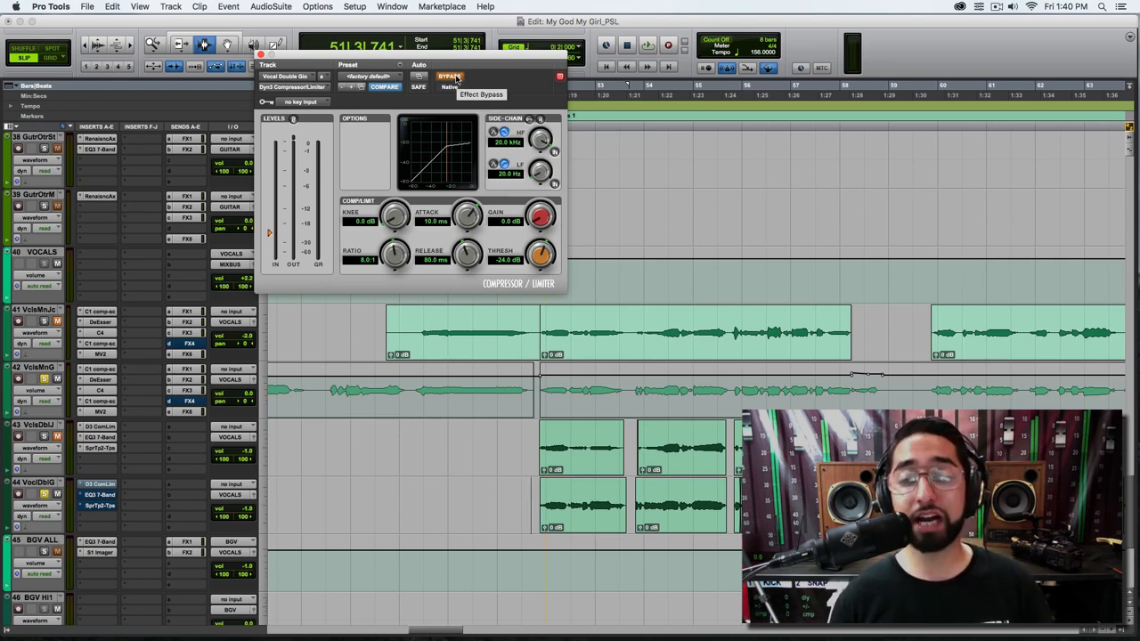
key(space)
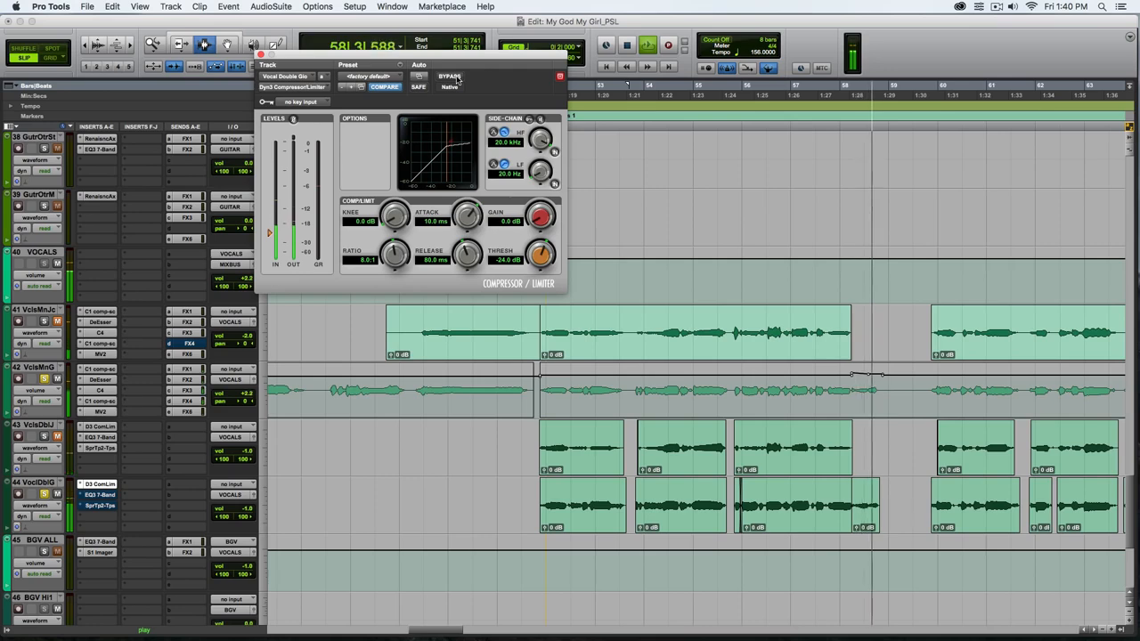
click(450, 77)
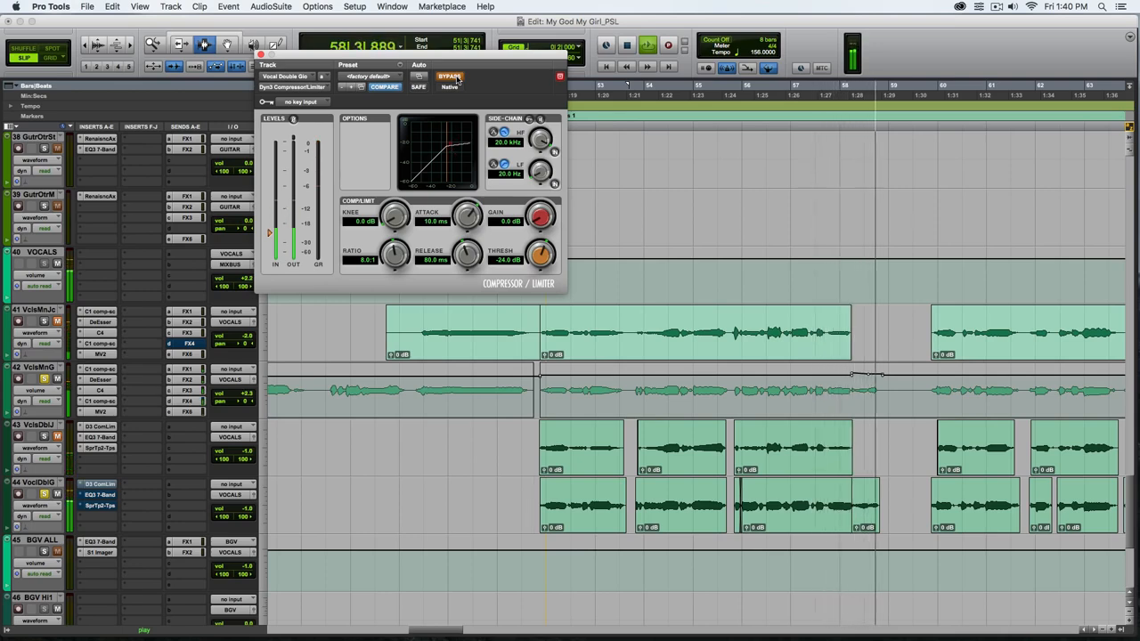
click(457, 78)
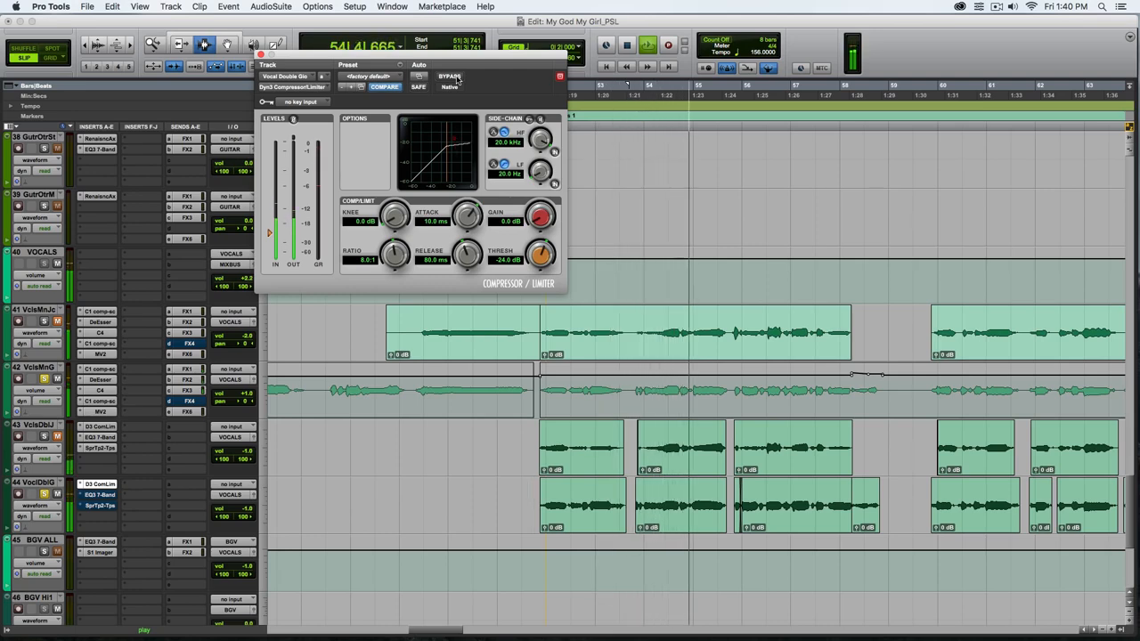
key(space)
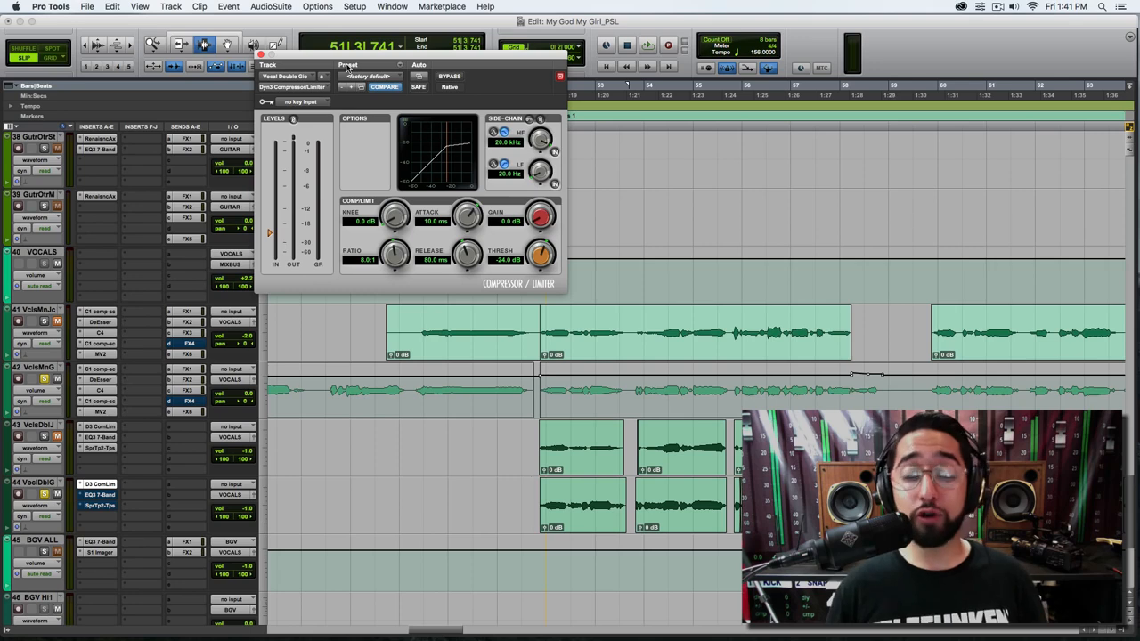
- Open the EQ3 7-Band on the track 44 vocal double and take it out of bypass
click(100, 494)
drag(510, 62, 600, 63)
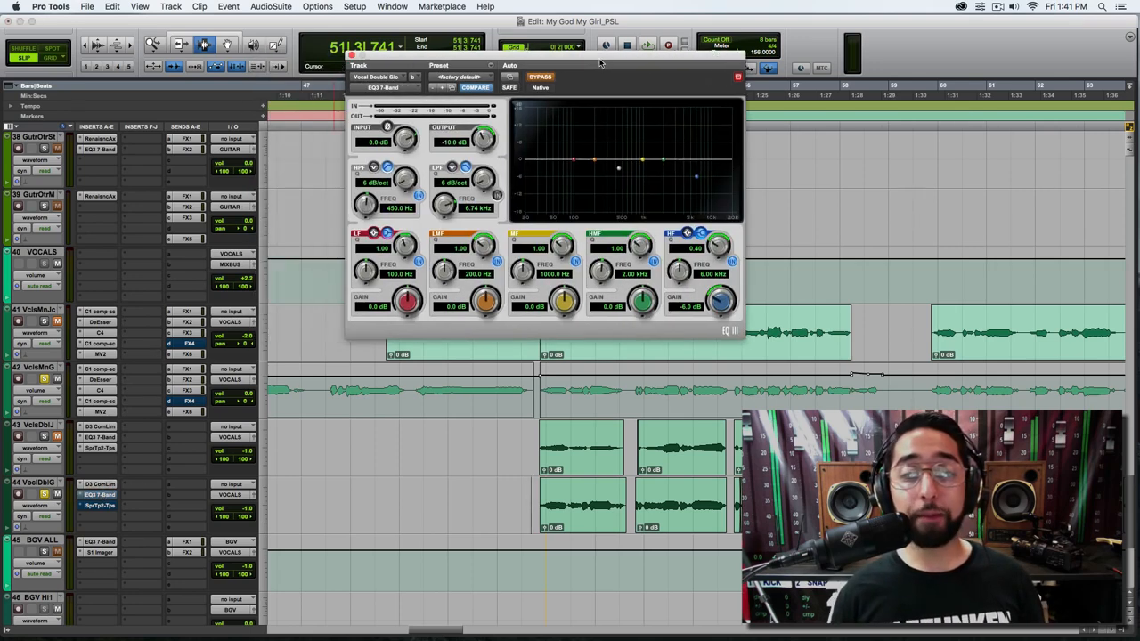
click(543, 79)
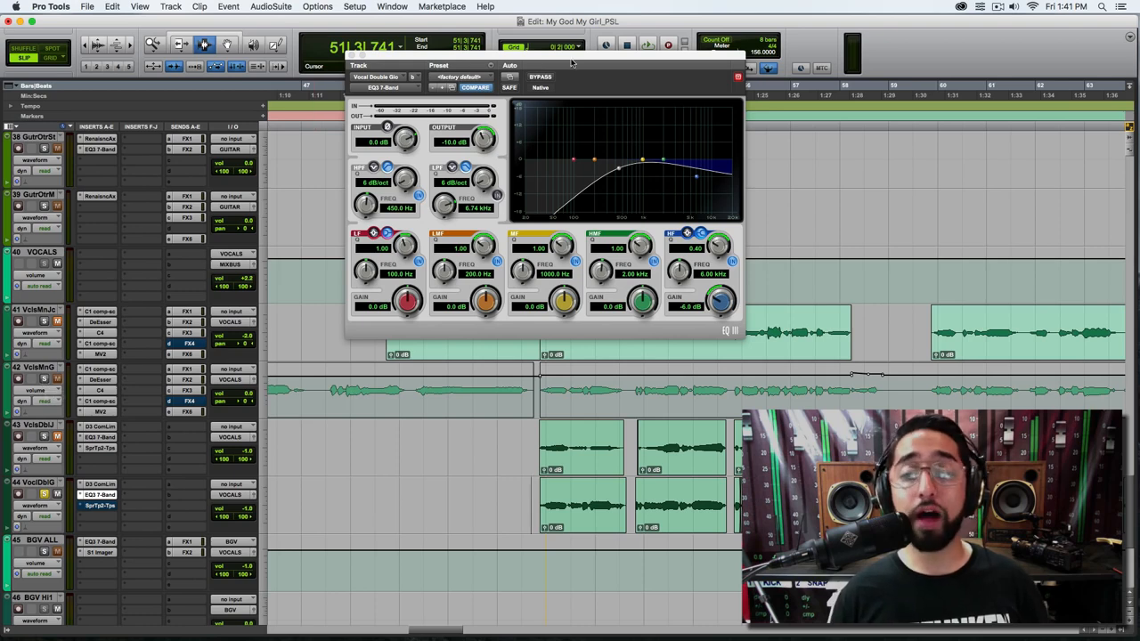
- Reset the EQ's output gain to 0.0 dB and set the track 44 vocal double's volume to -11.0 dB
alt+click(450, 147)
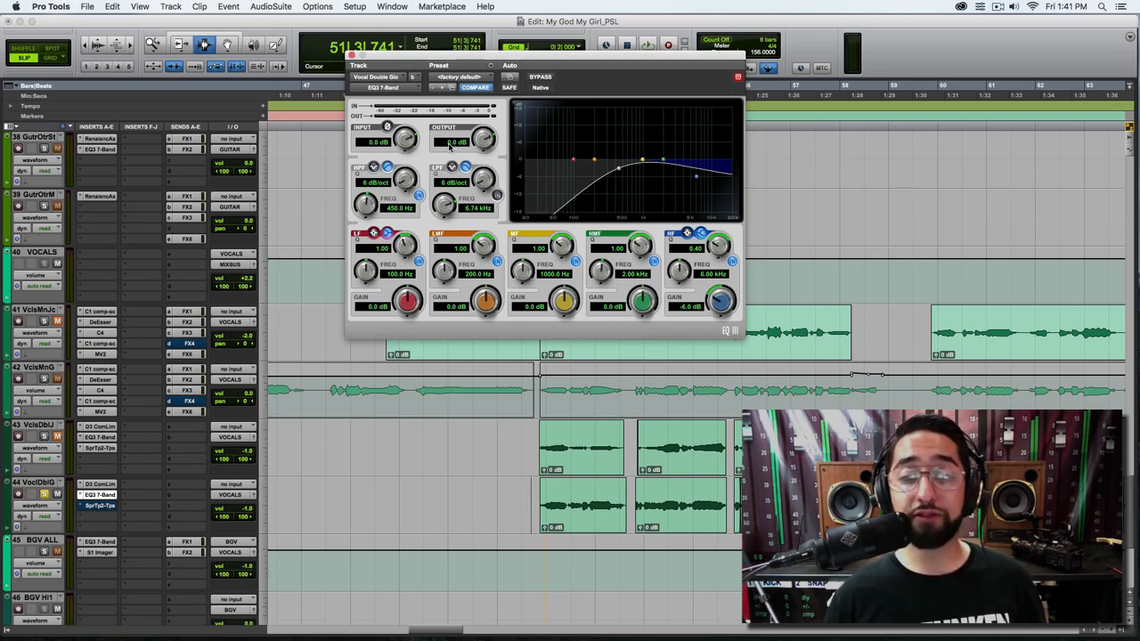
drag(250, 511, 265, 601)
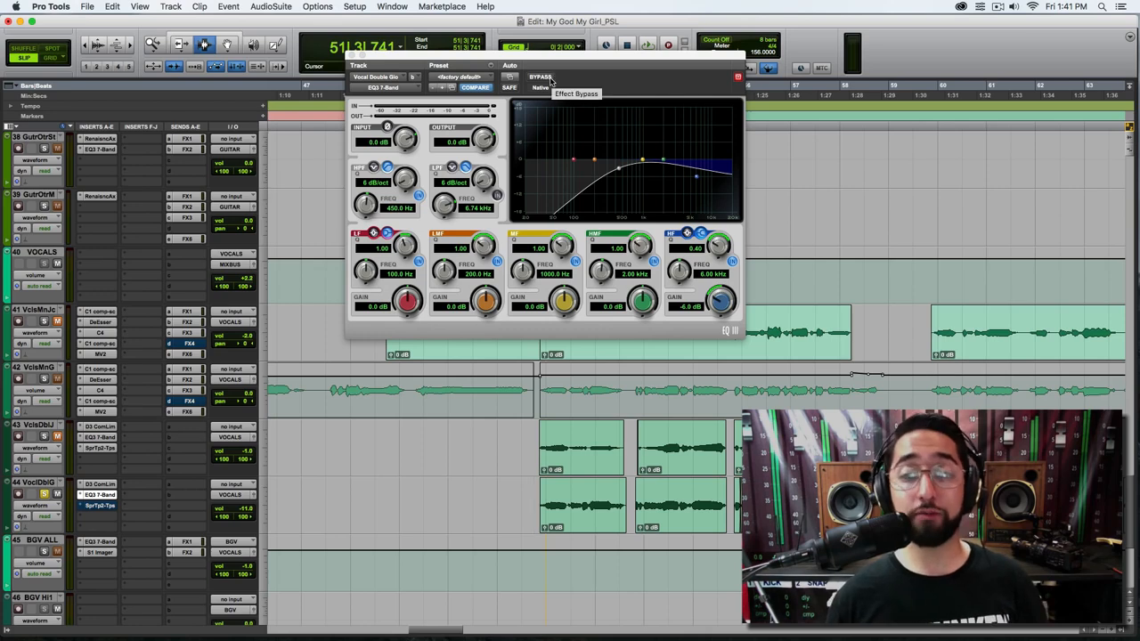
- Compare the vocal double with the EQ3 7-Band bypassed and active during chorus playback, leaving the EQ active
key(space)
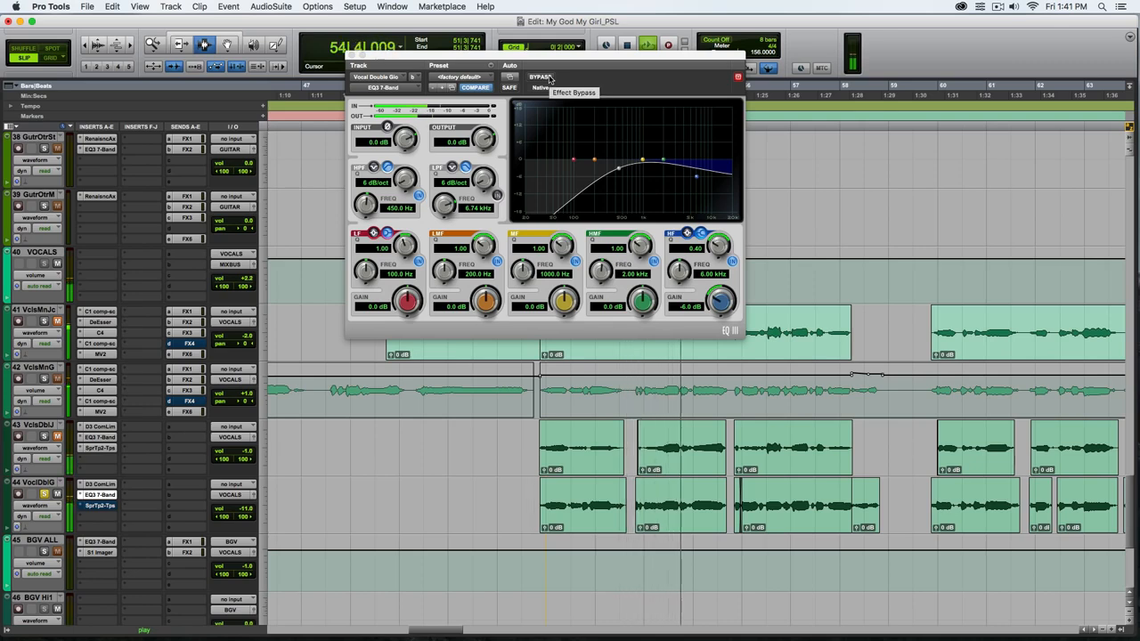
click(540, 78)
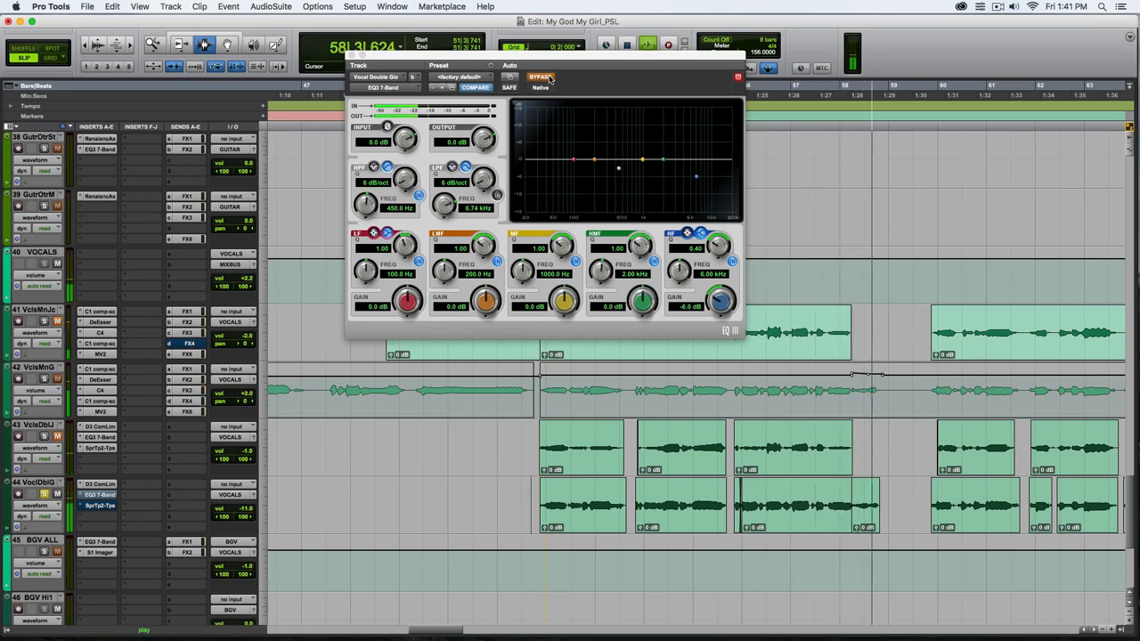
key(space)
key(space)
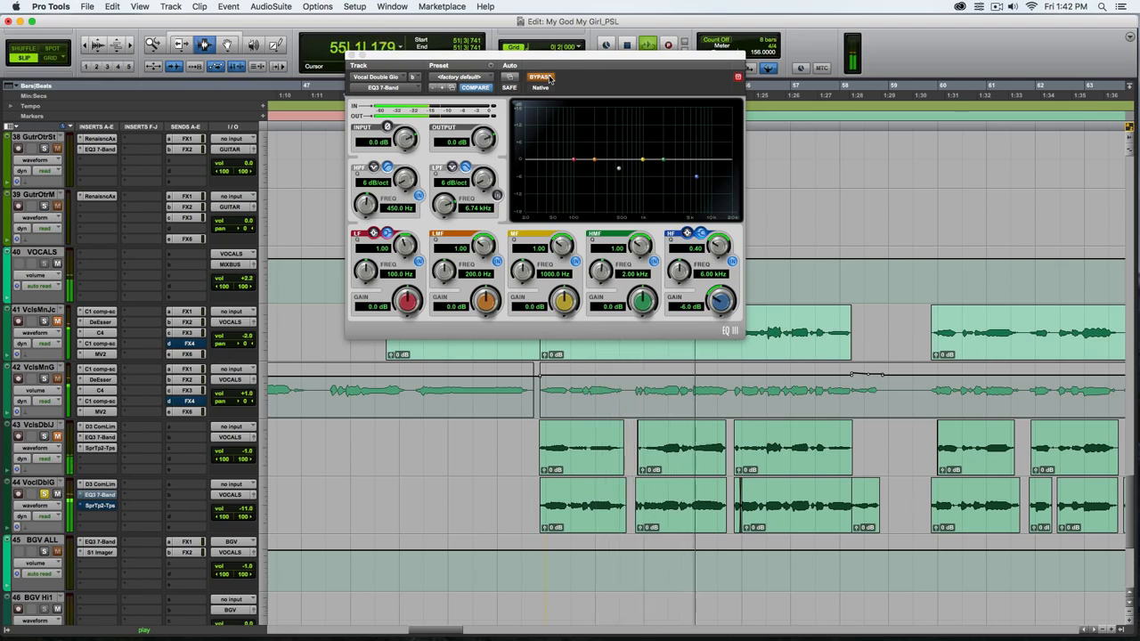
click(541, 78)
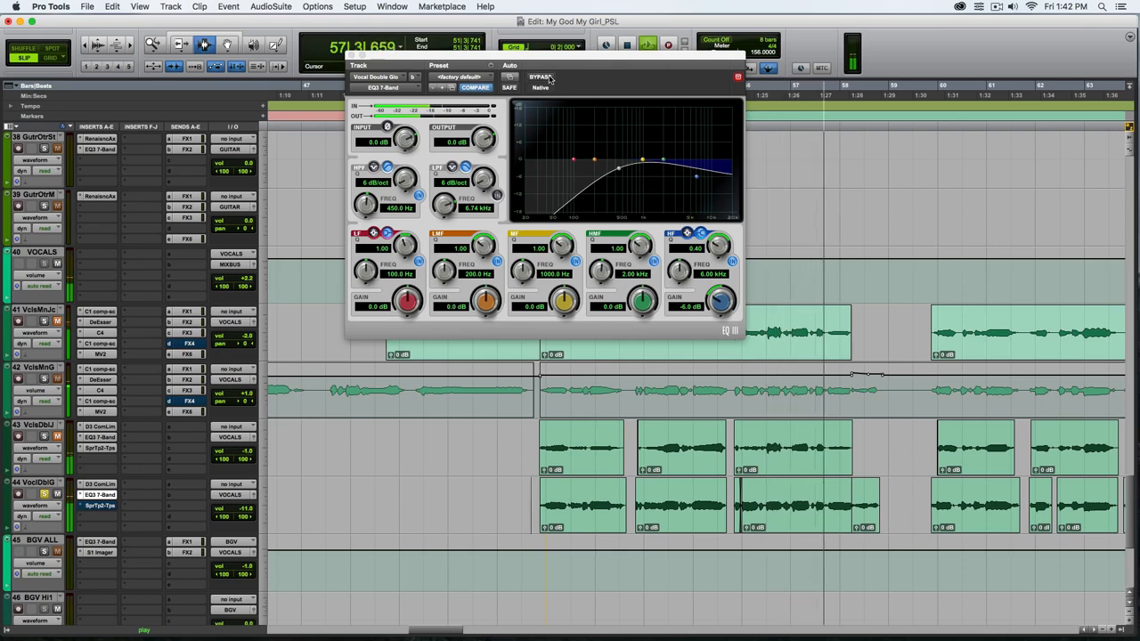
key(space)
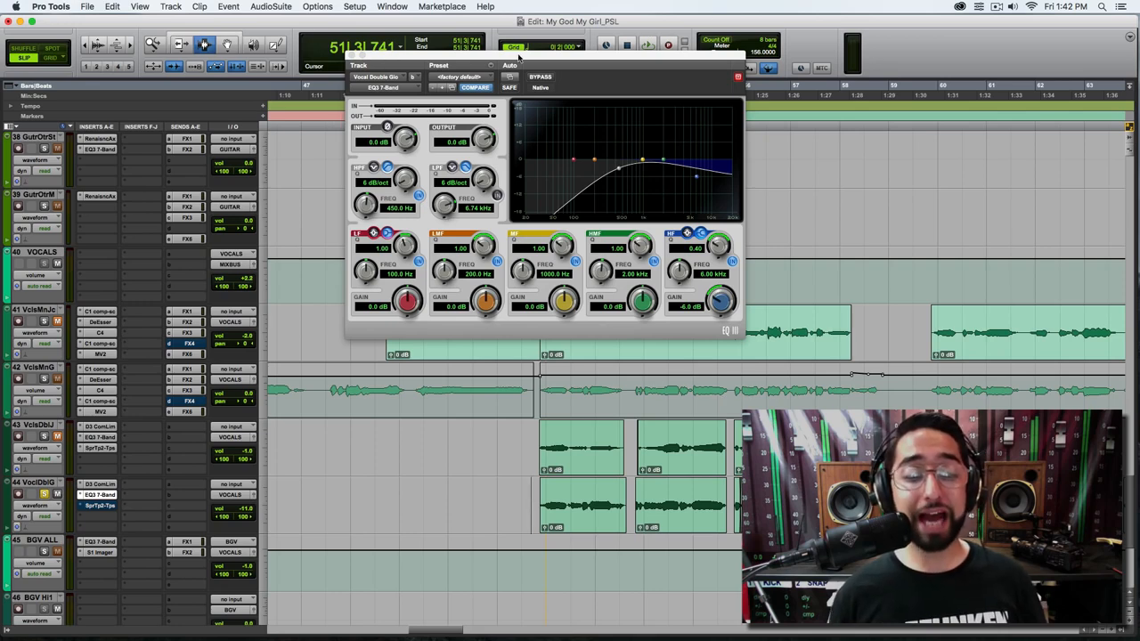
- Solo the track 42 main vocal too, set the vocal double's volume to -1.0 dB and play the chorus
click(44, 379)
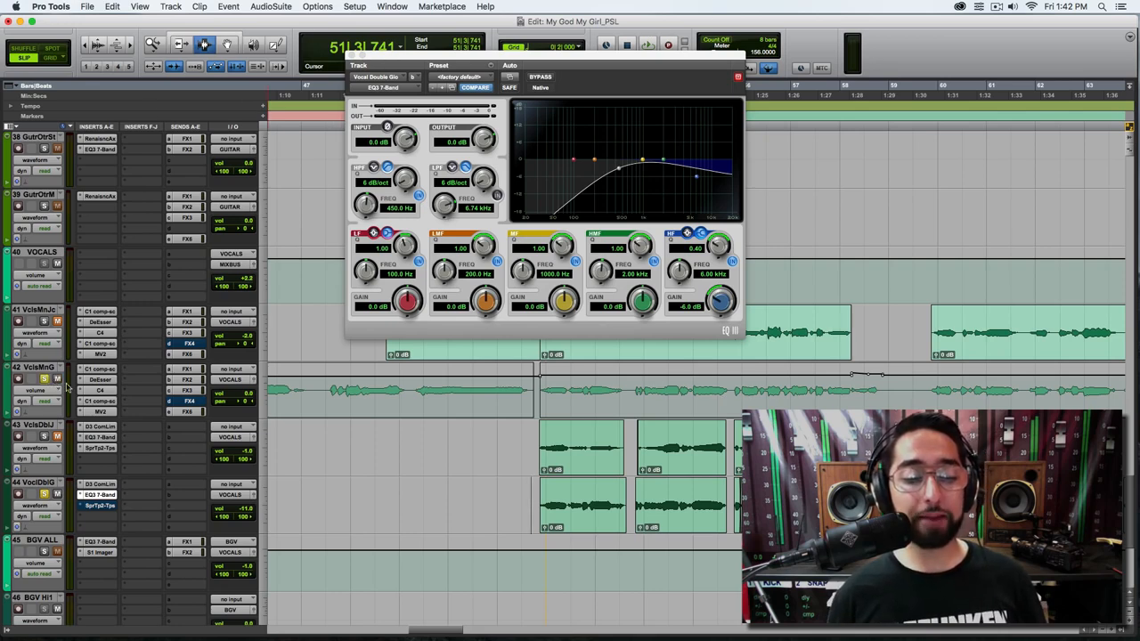
mouse_move(247, 510)
mouse_down()
mouse_move(248, 526)
mouse_move(255, 516)
mouse_up()
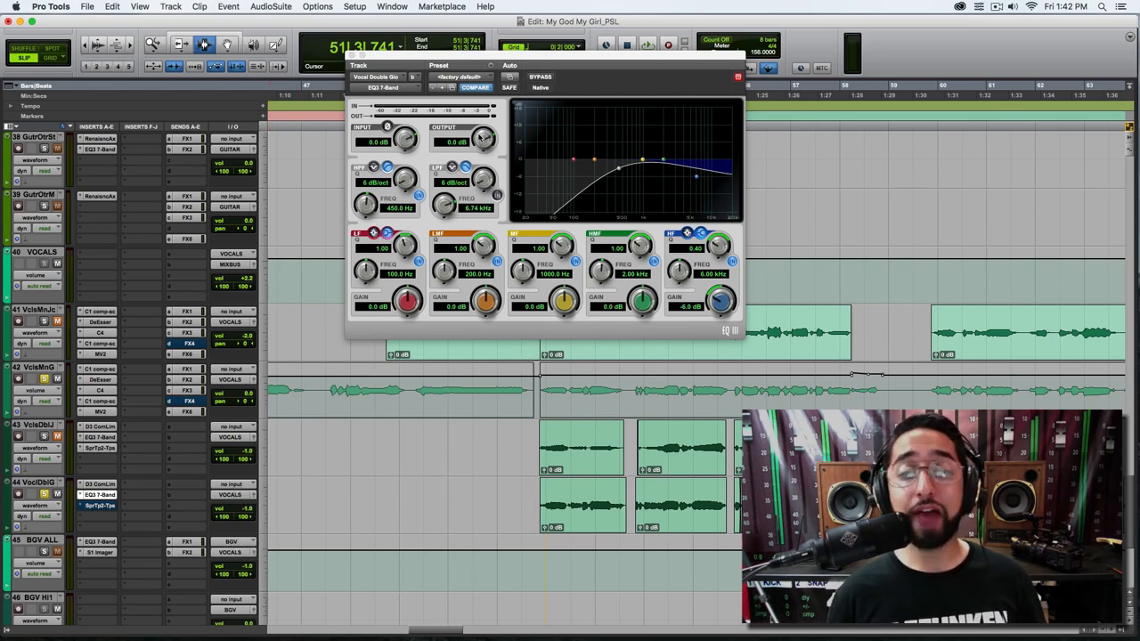
key(space)
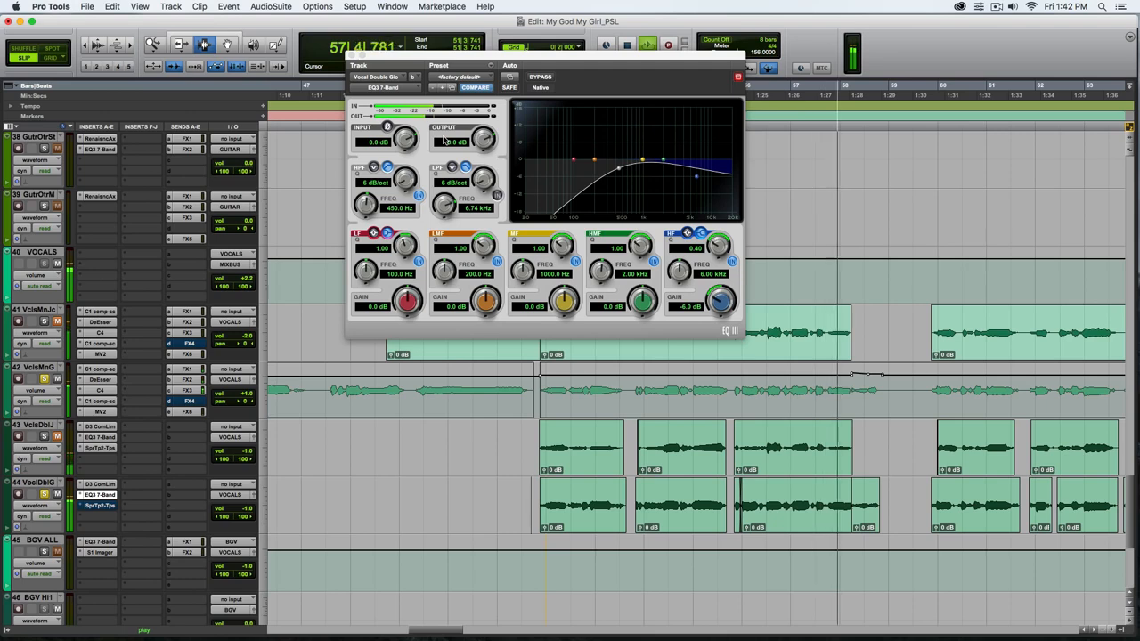
key(space)
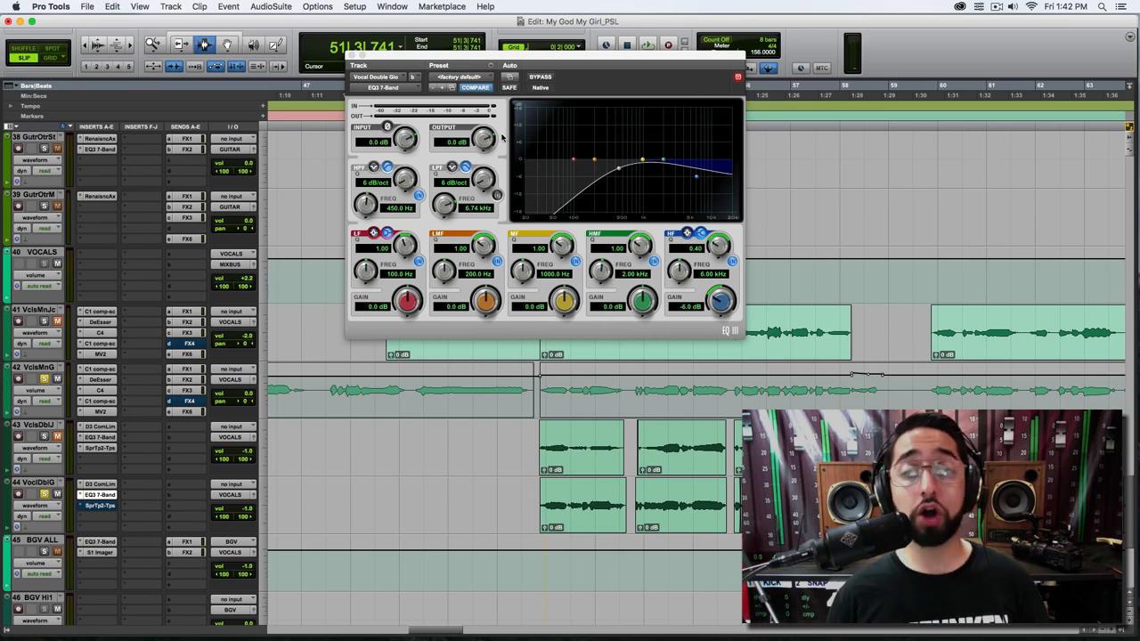
- Set the EQ3 7-Band's output gain to -10 dB and play the chorus with the main vocal and double
click(453, 145)
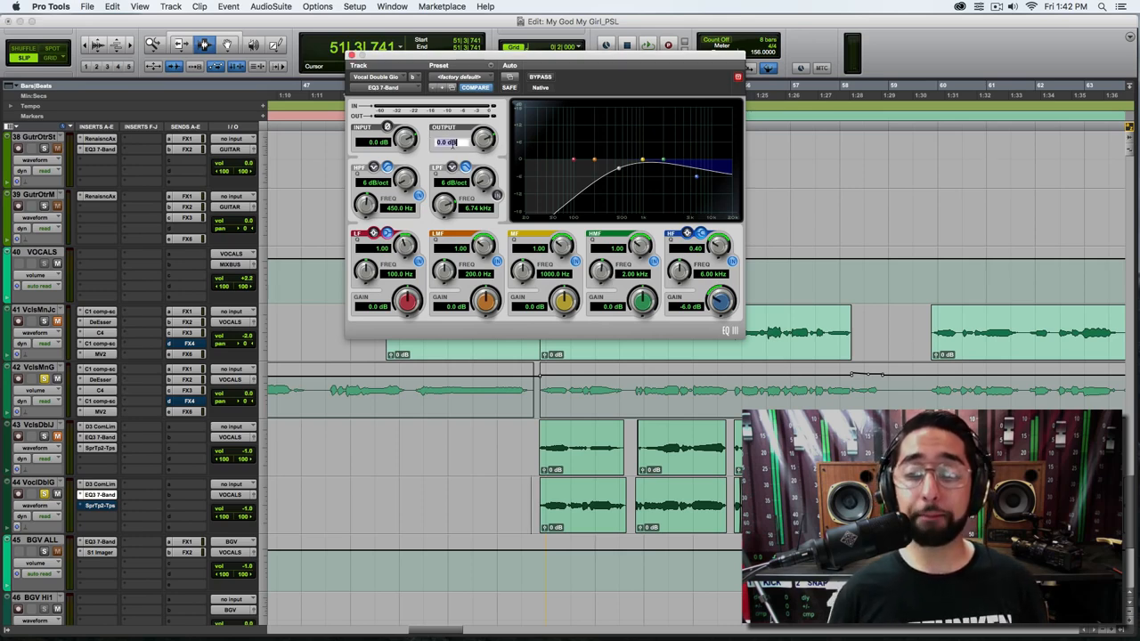
text(-10)
key(Return)
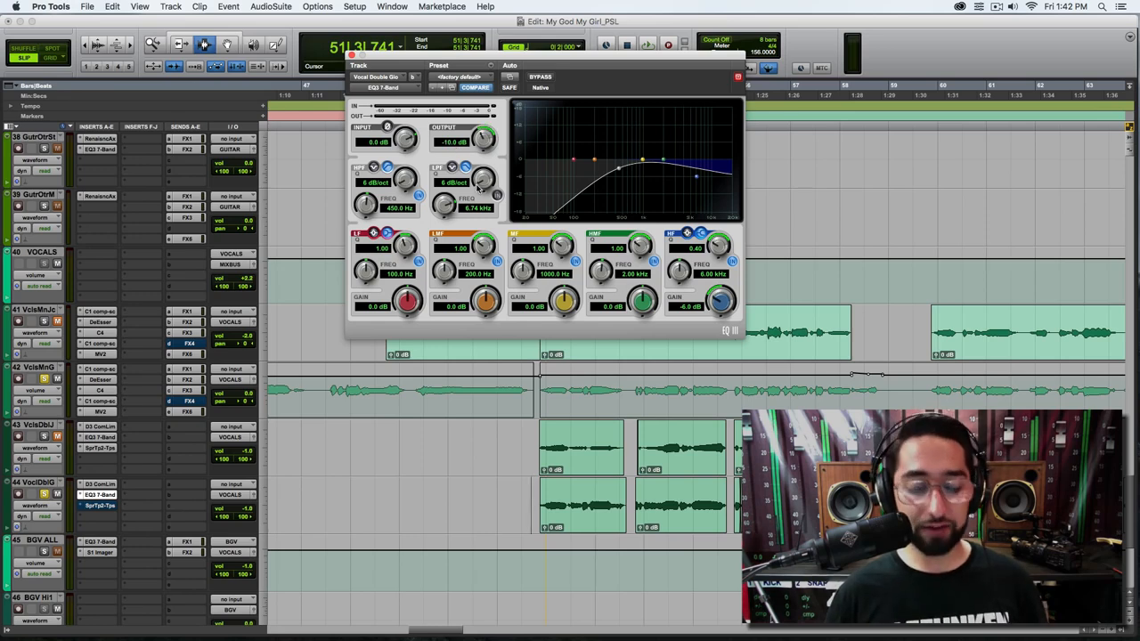
key(space)
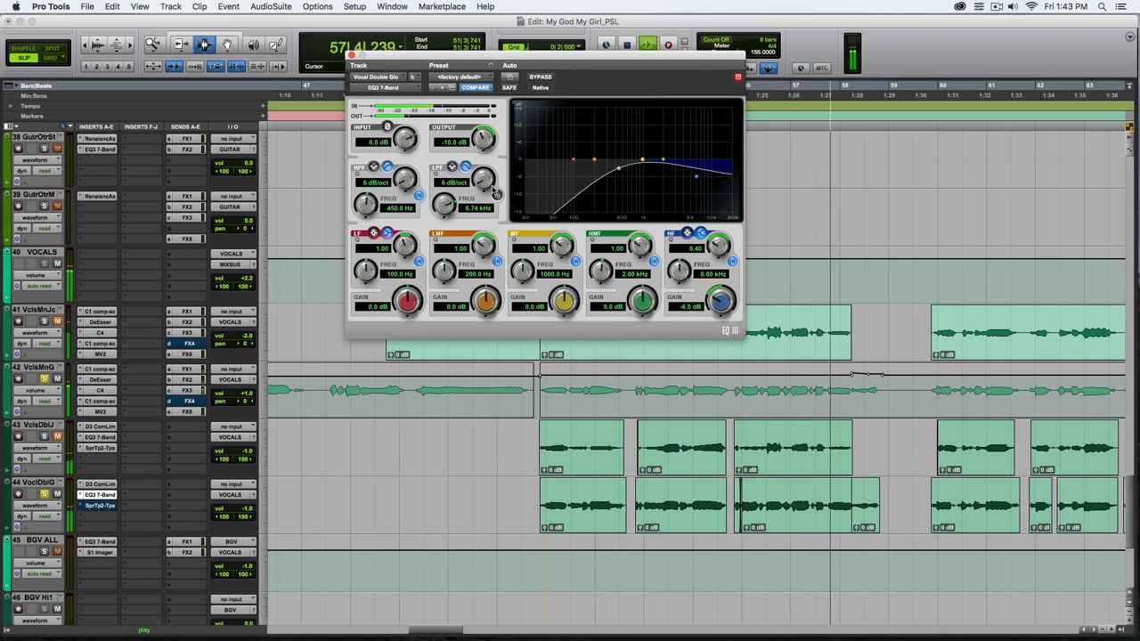
key(space)
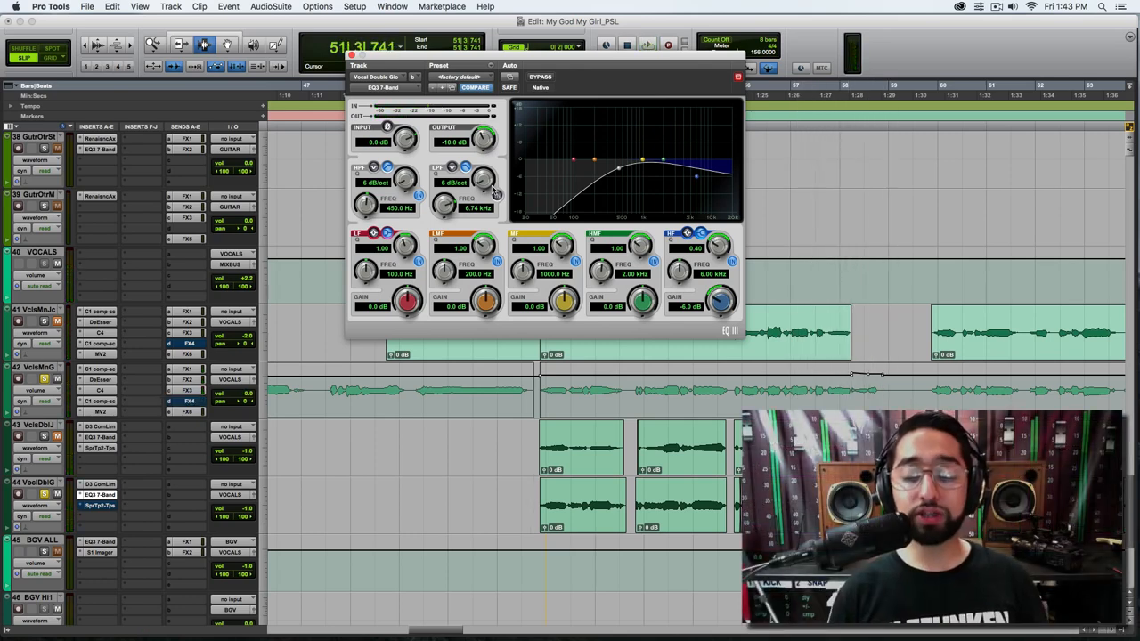
- Clear the solos on the main vocal and double, and compare the full mix with the double muted and unmuted
alt+click(46, 382)
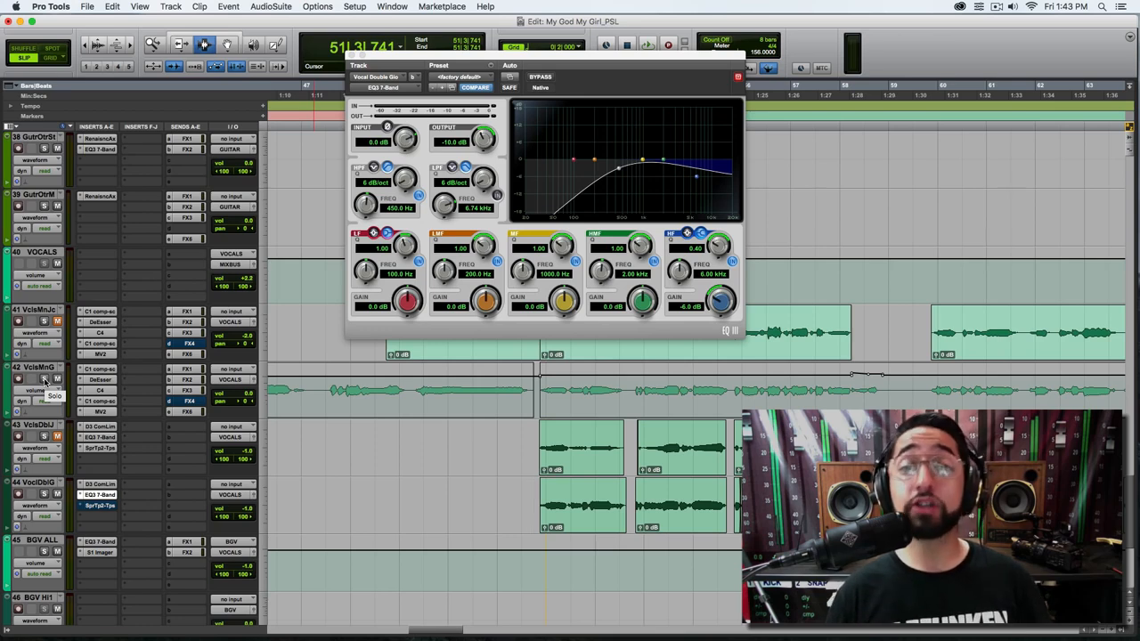
key(space)
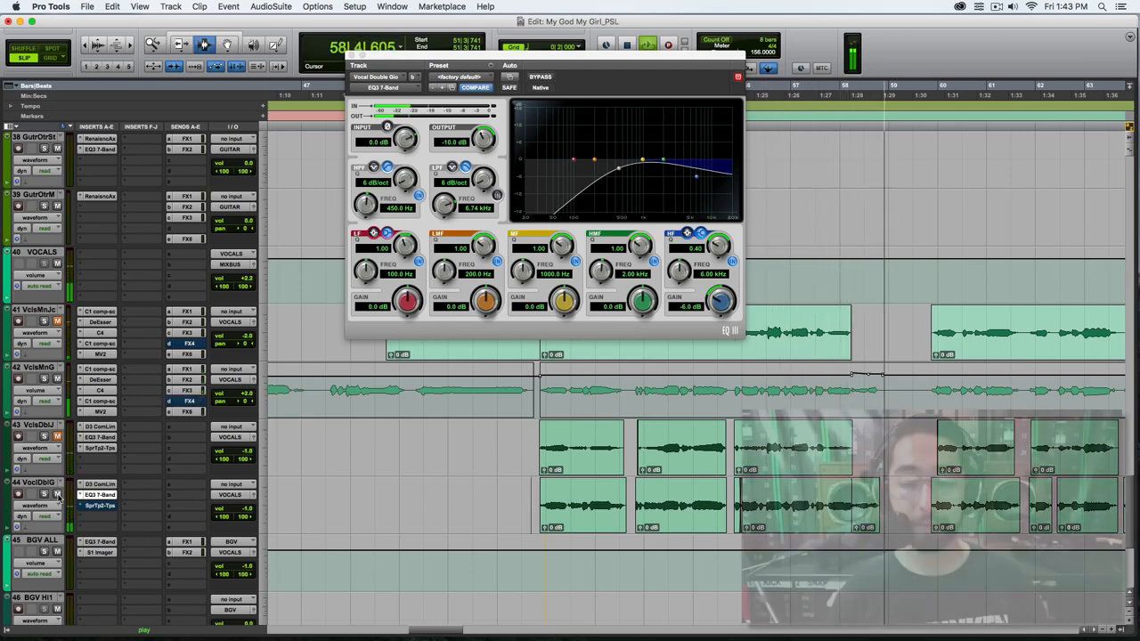
key(space)
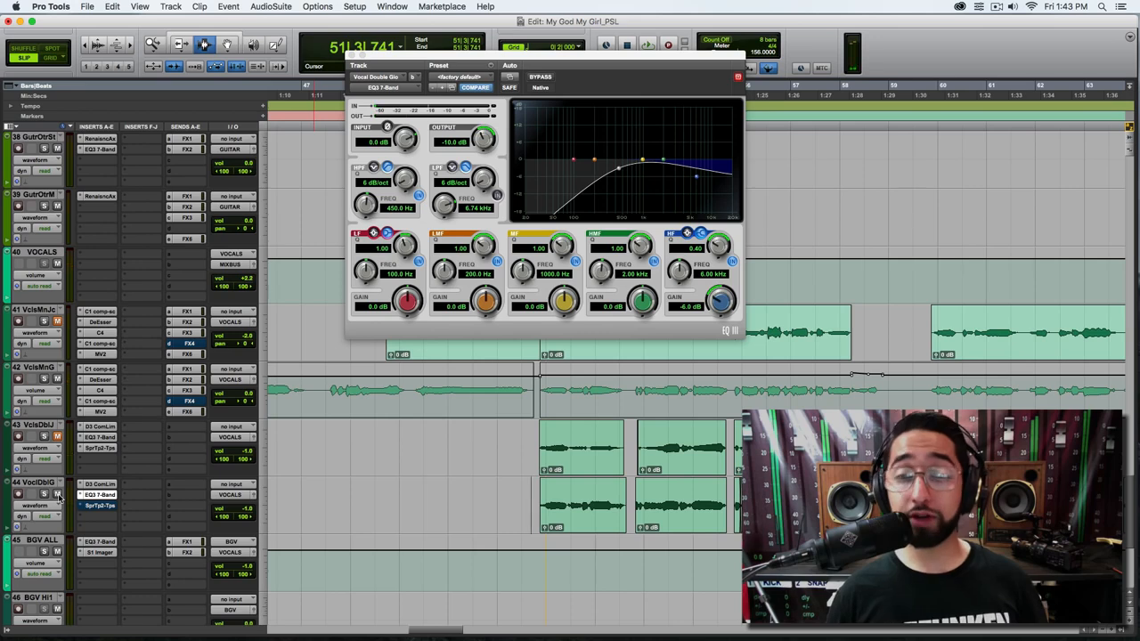
key(space)
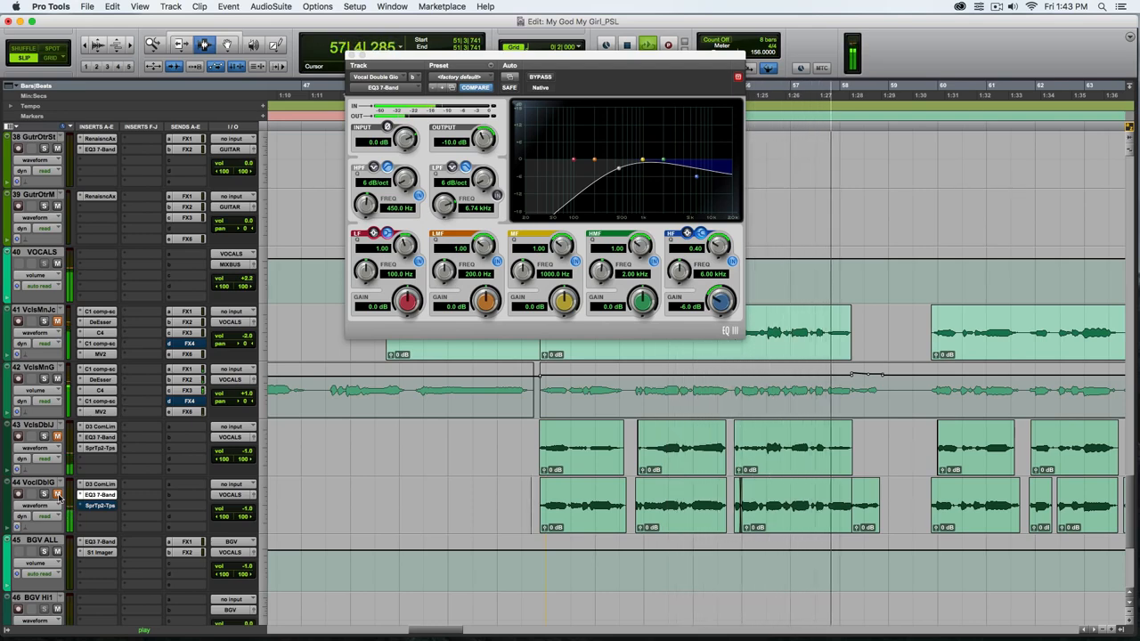
key(space)
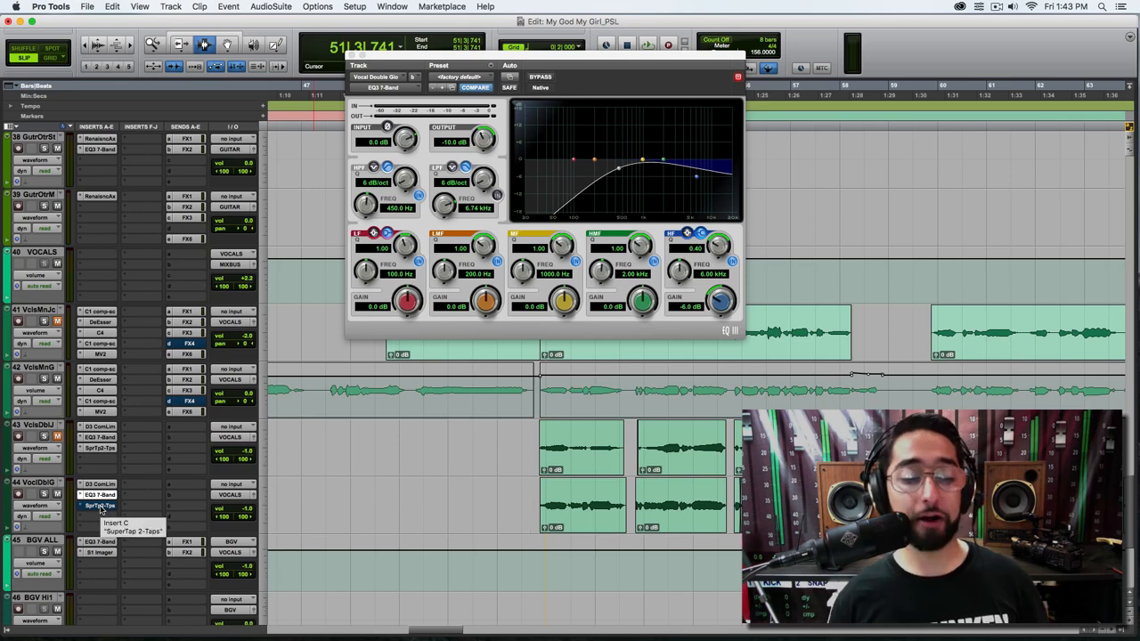
- Open the SuperTap 2-Taps on the track 44 vocal double and take it out of bypass during chorus playback
click(100, 506)
drag(569, 57, 650, 82)
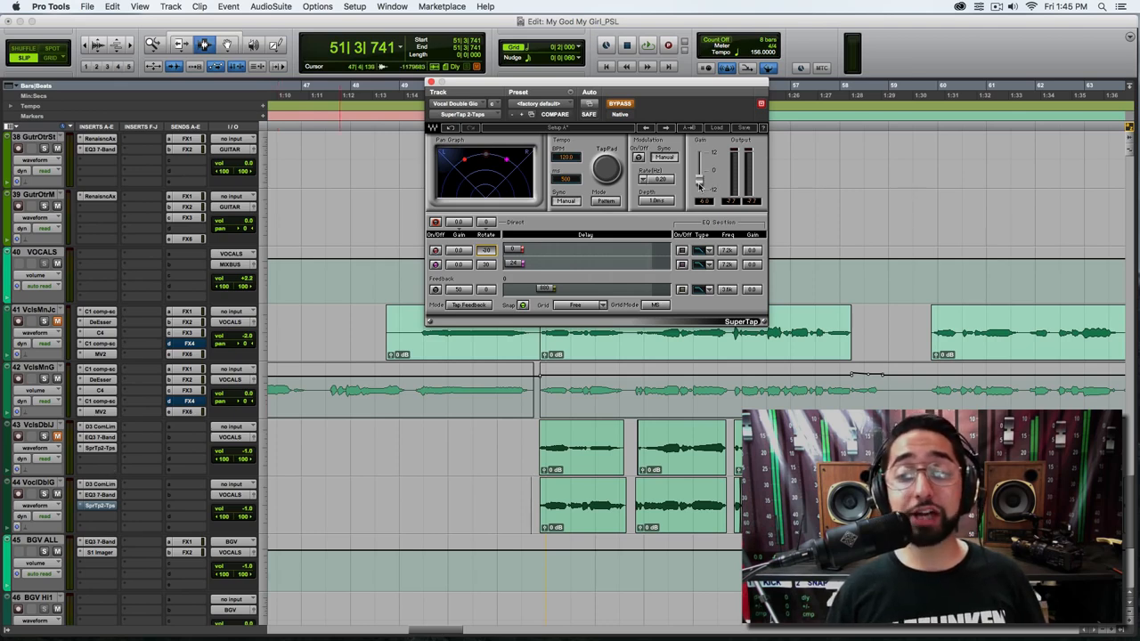
key(space)
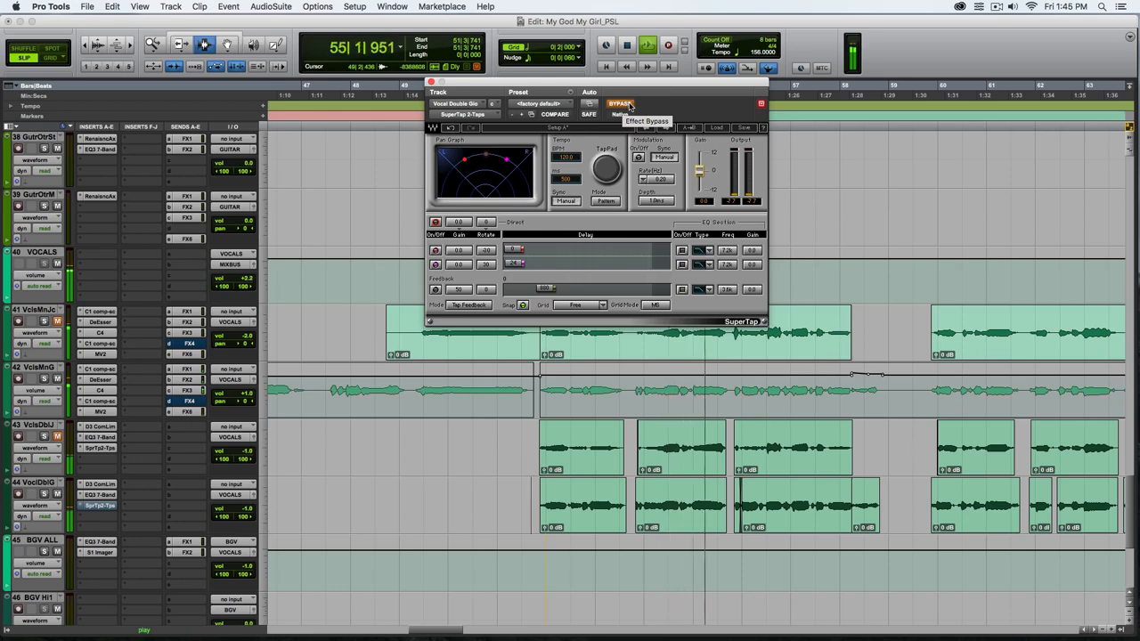
click(629, 105)
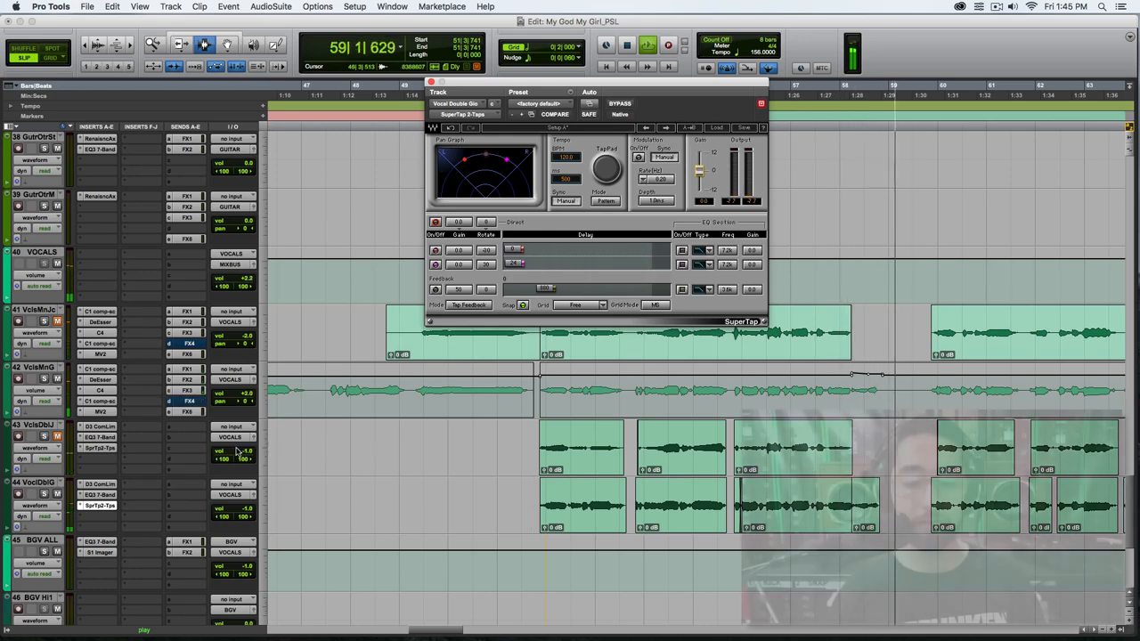
key(space)
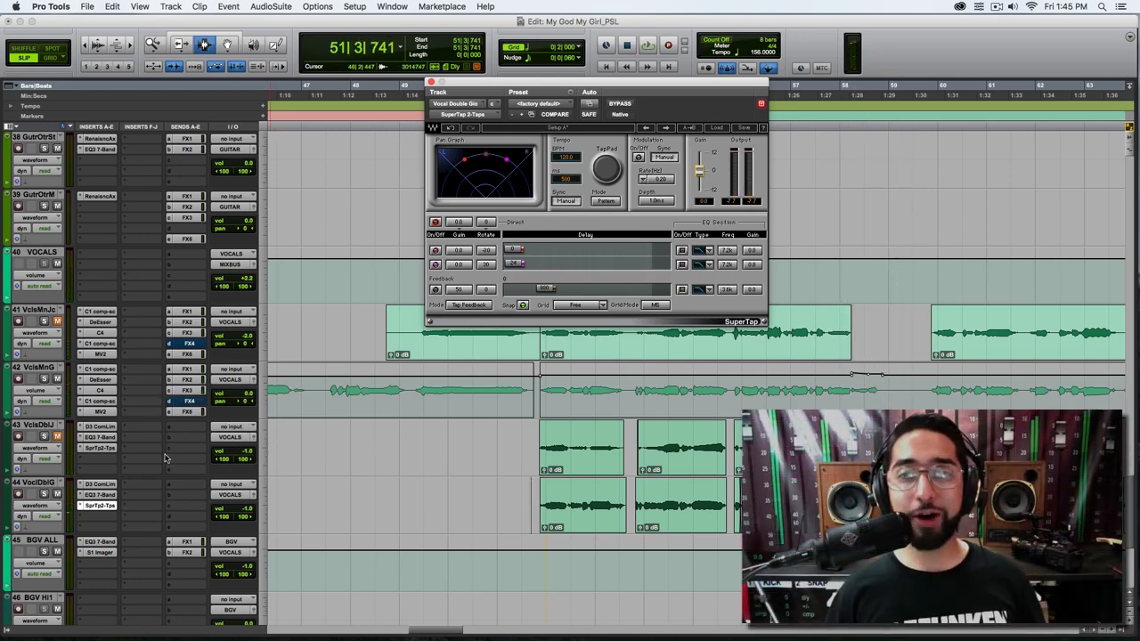
- Solo the track 42 main vocal and track 44 double, and compare SuperTap bypassed and active during playback, leaving it active
click(36, 367)
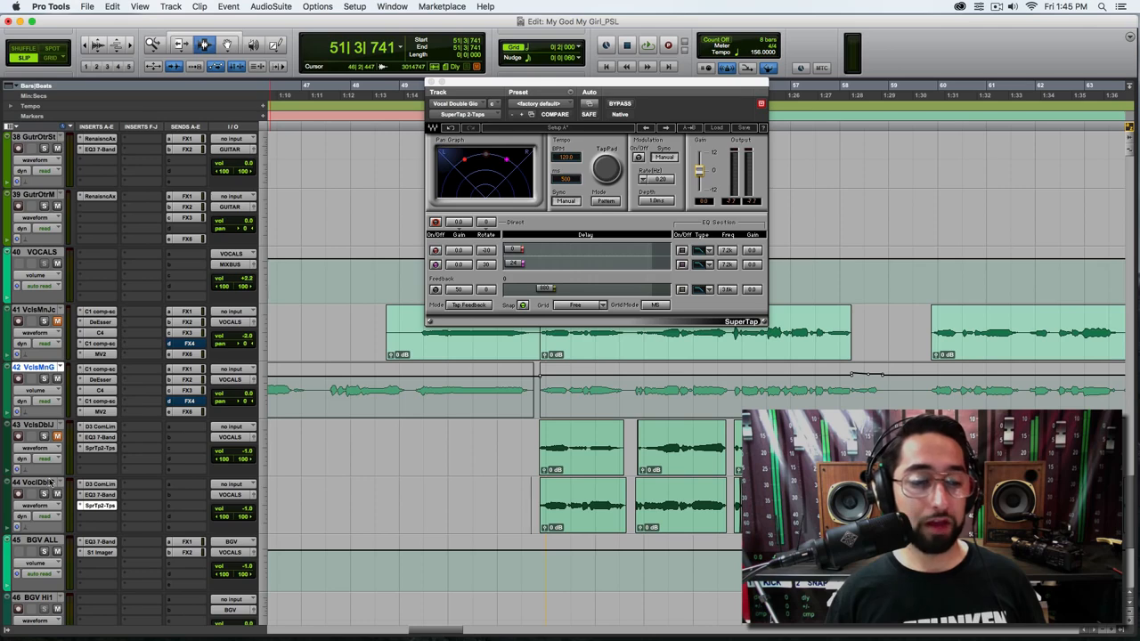
click(620, 104)
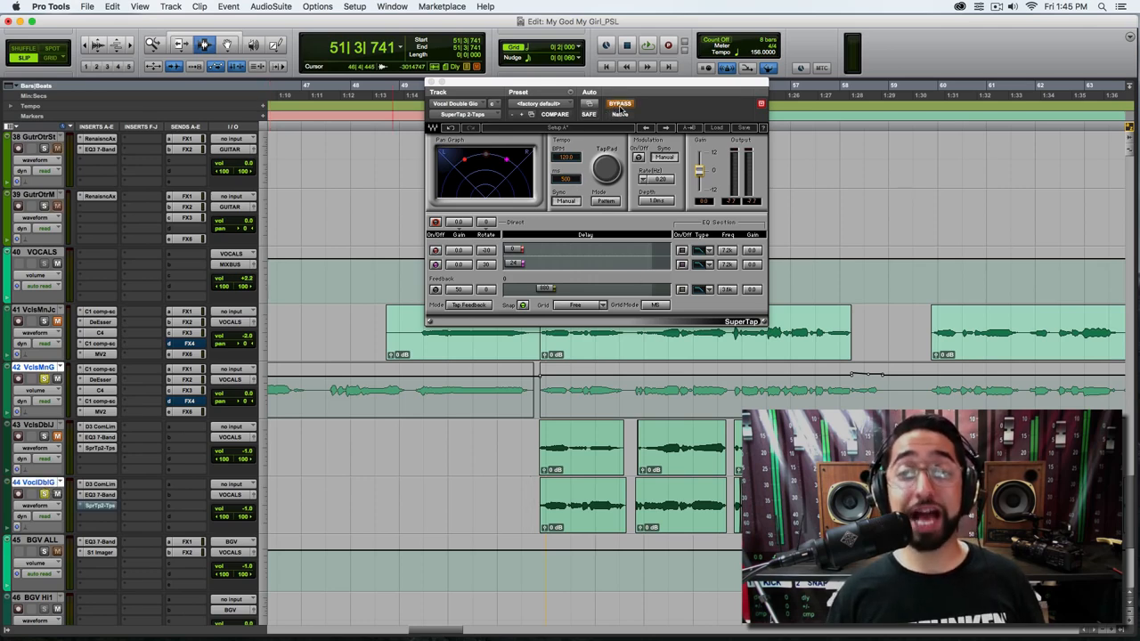
key(space)
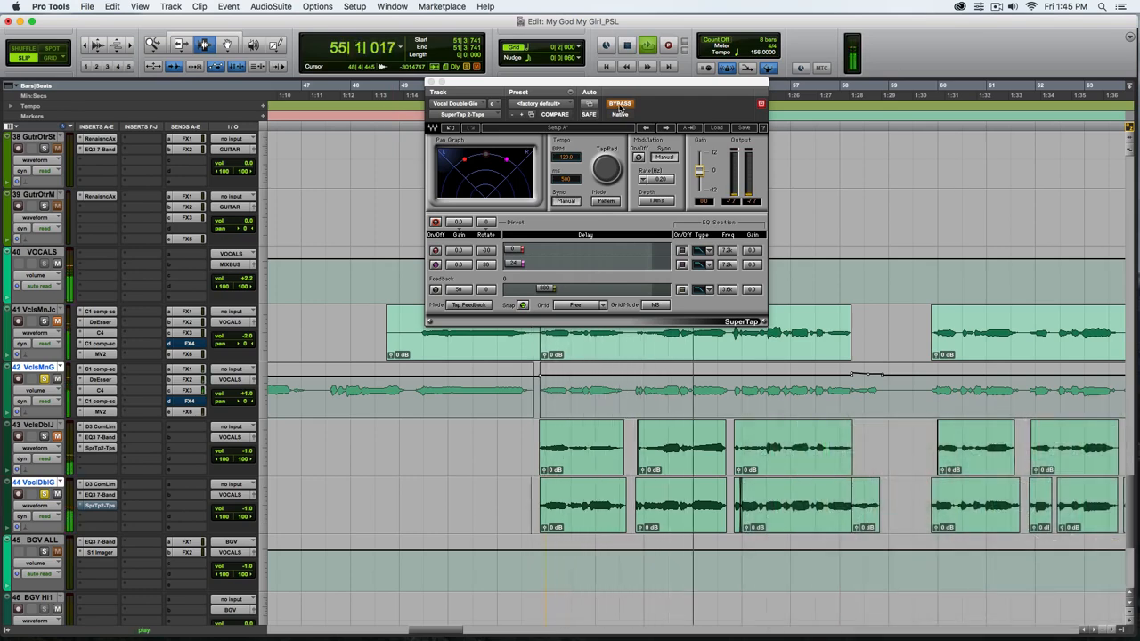
click(621, 105)
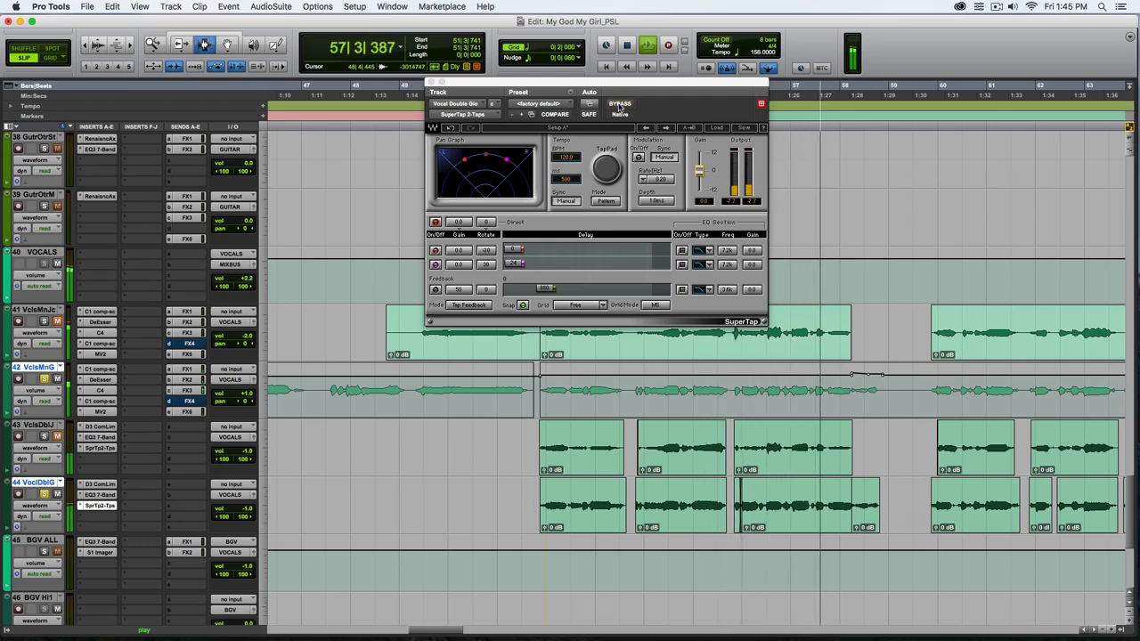
key(space)
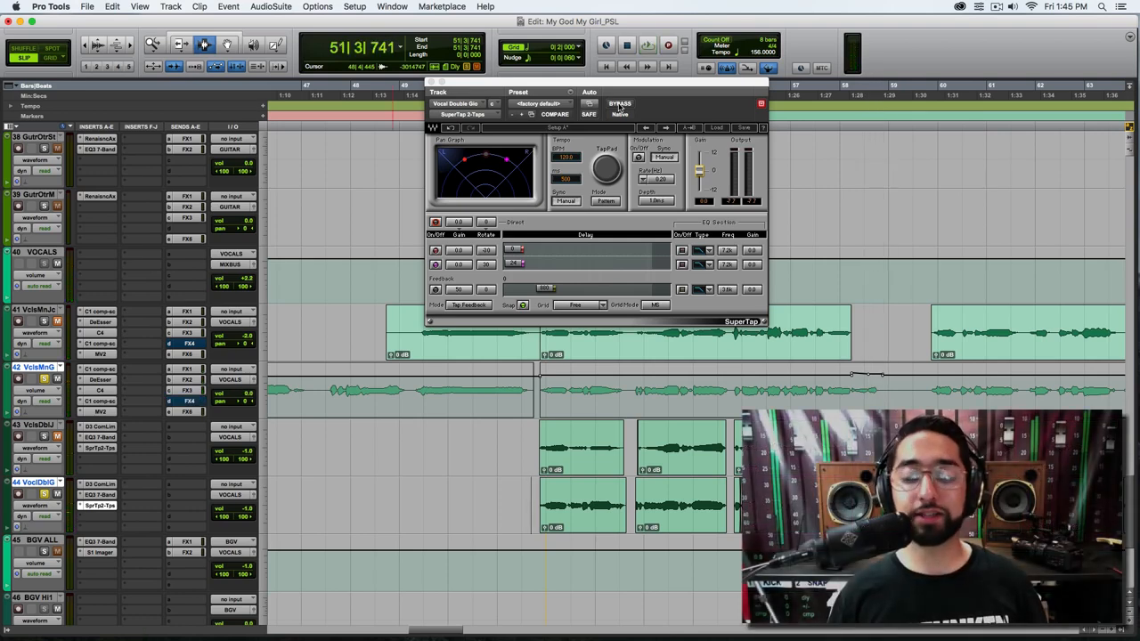
- Play the soloed vocals with SuperTap active, set its gain to -6.0 dB and play the chorus again
key(space)
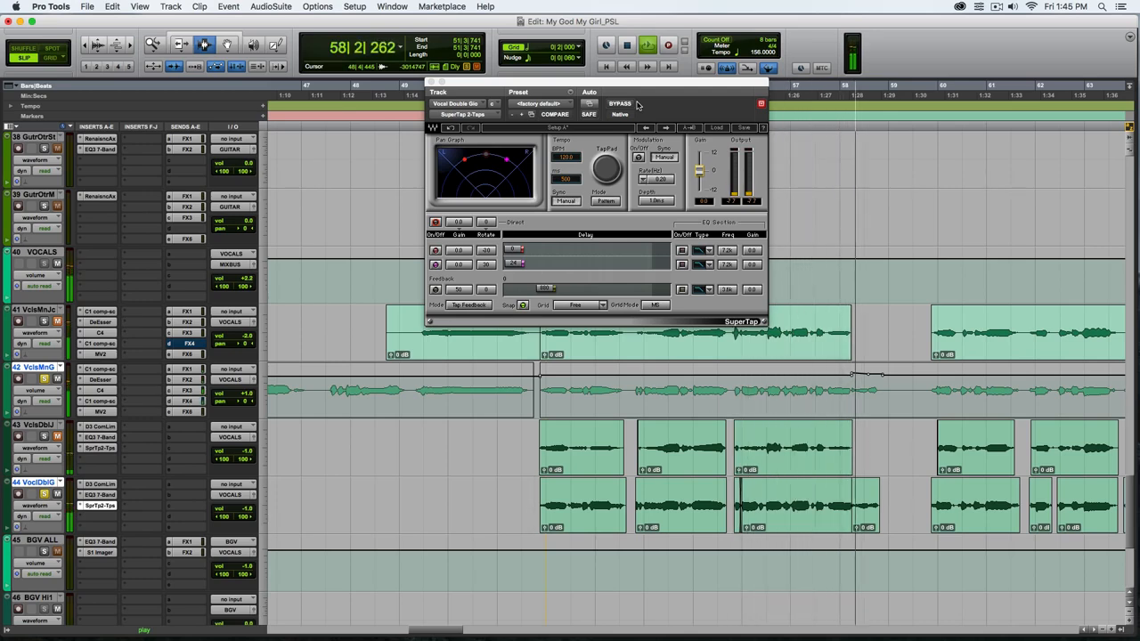
key(space)
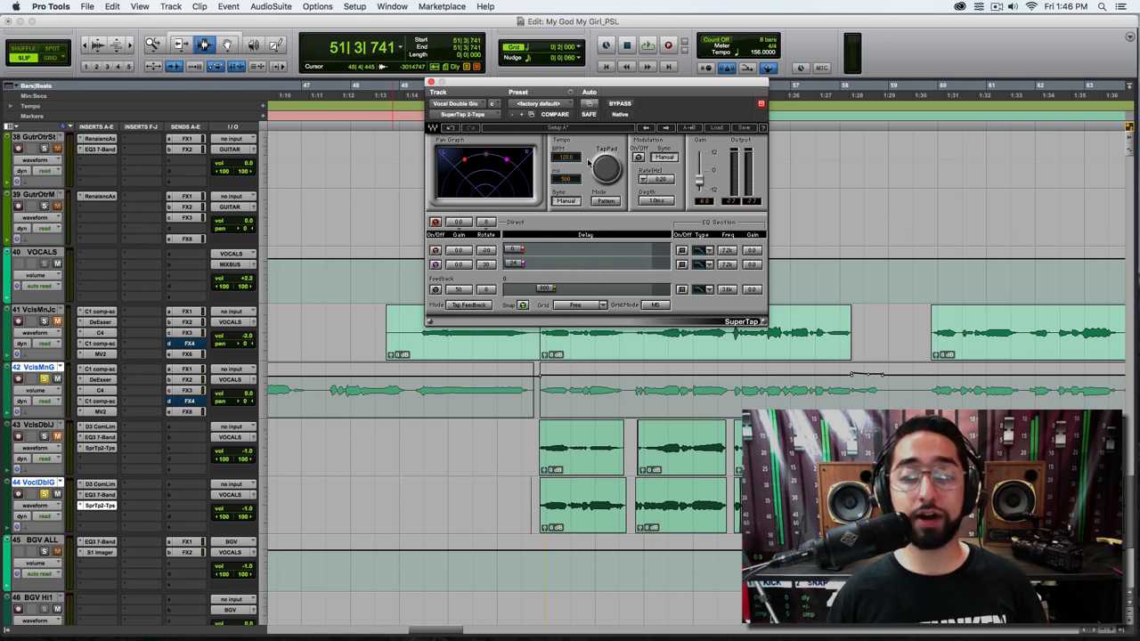
key(space)
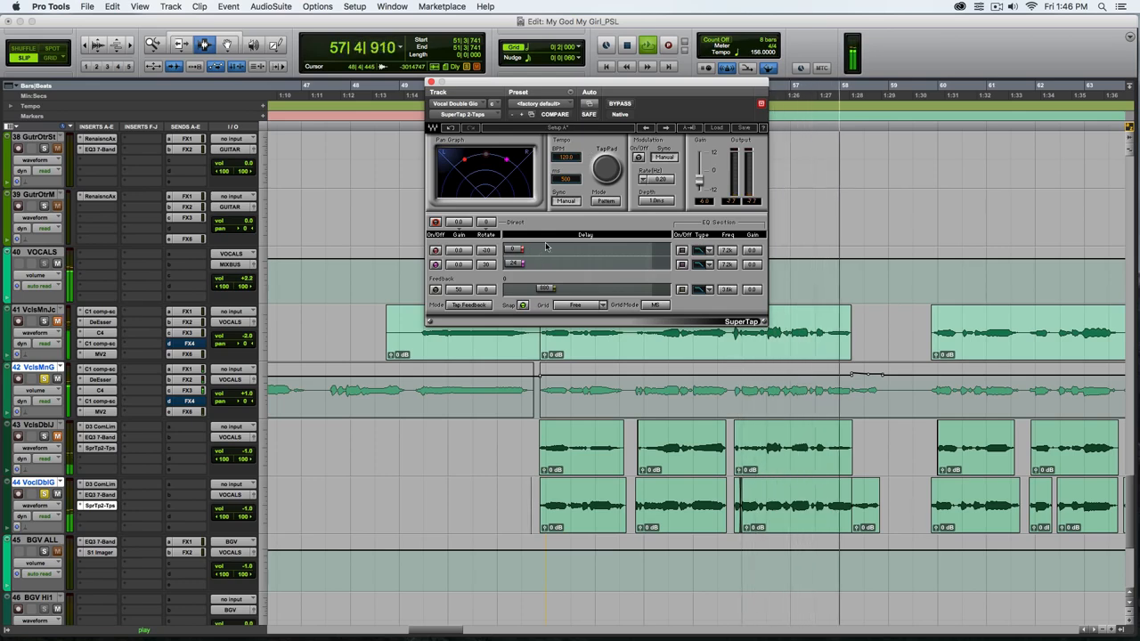
key(space)
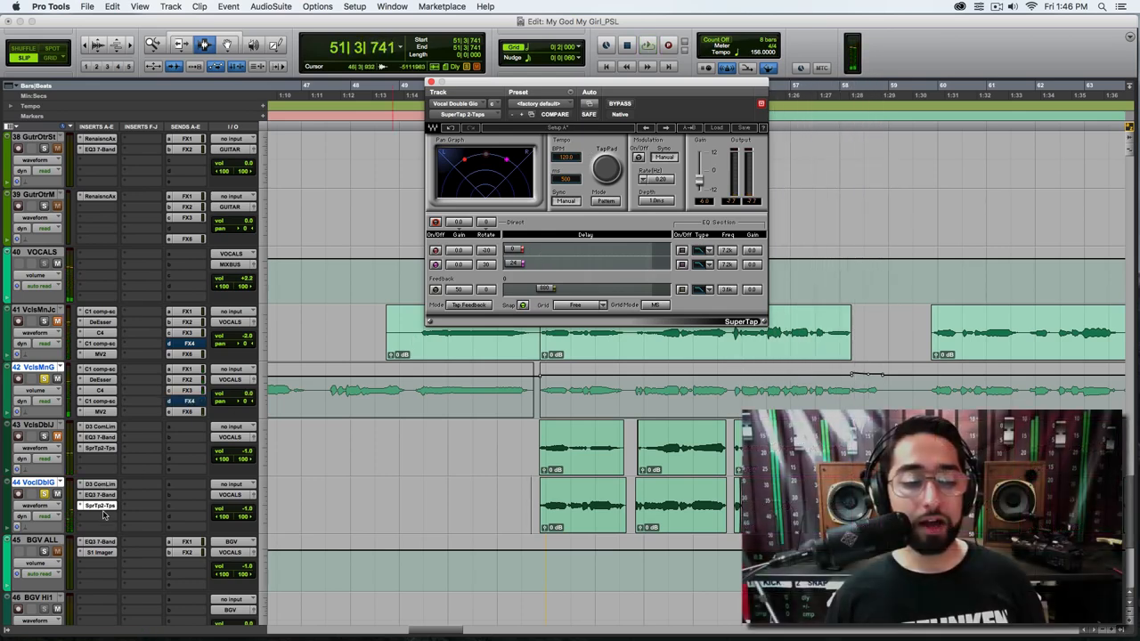
- Compare the soloed vocals with all three inserts on the track 44 double bypassed and active, leaving them active
super+click(100, 505)
super+click(101, 494)
super+click(101, 484)
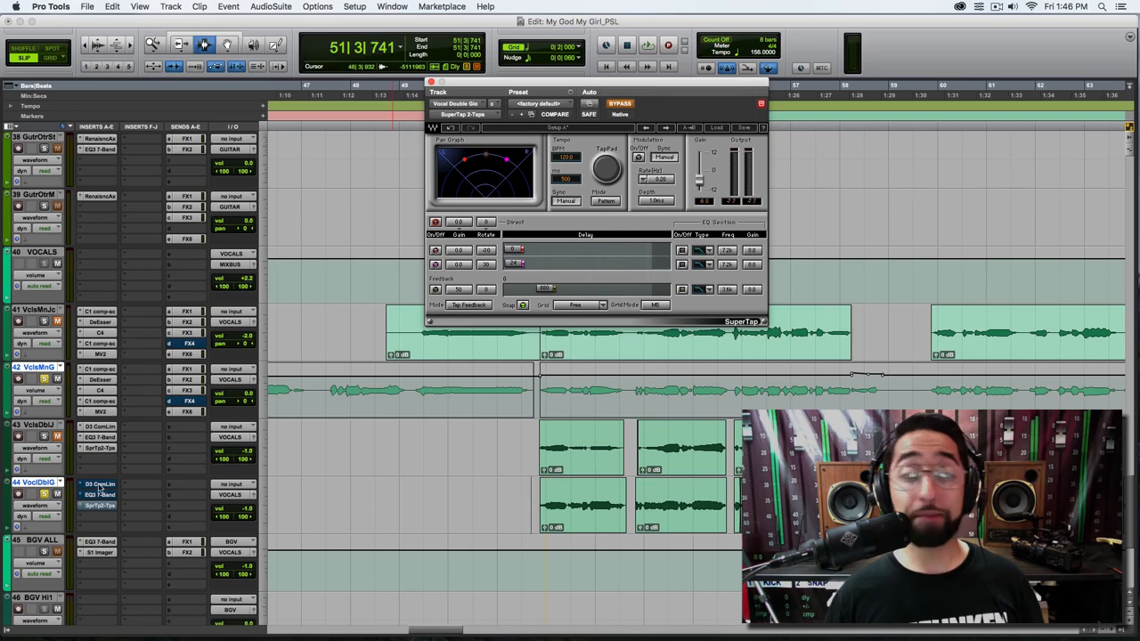
key(space)
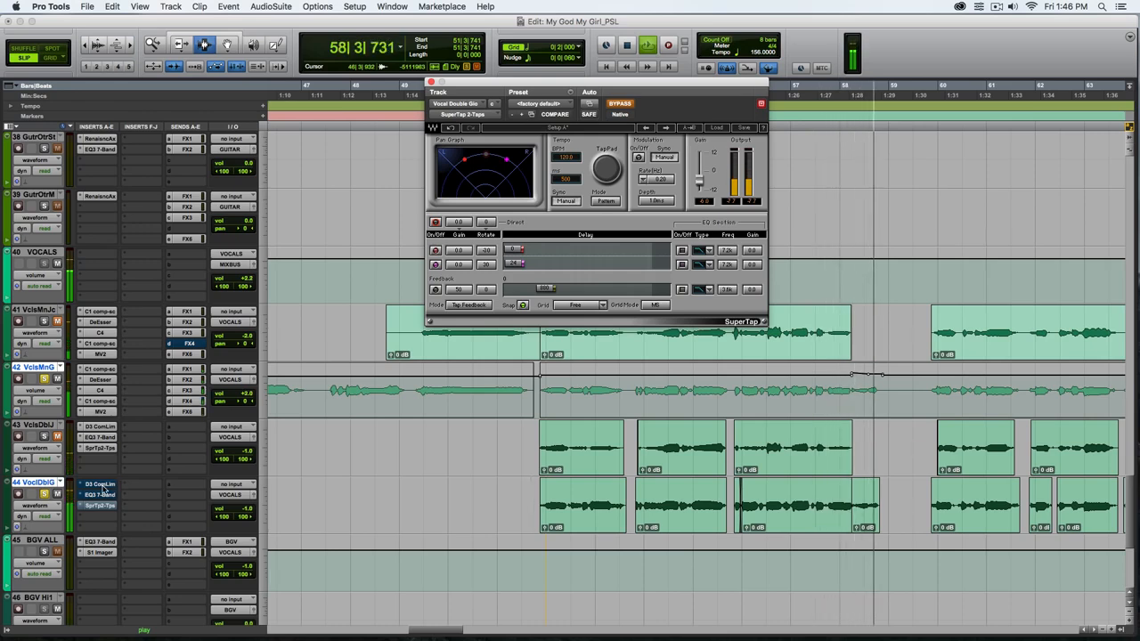
key(space)
key(space)
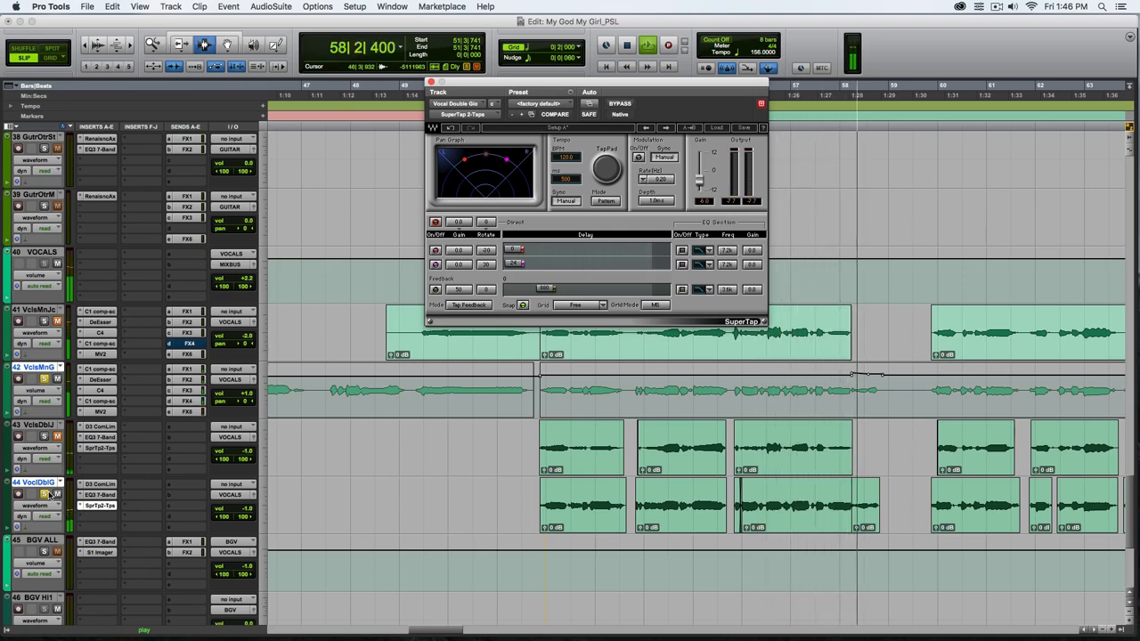
key(space)
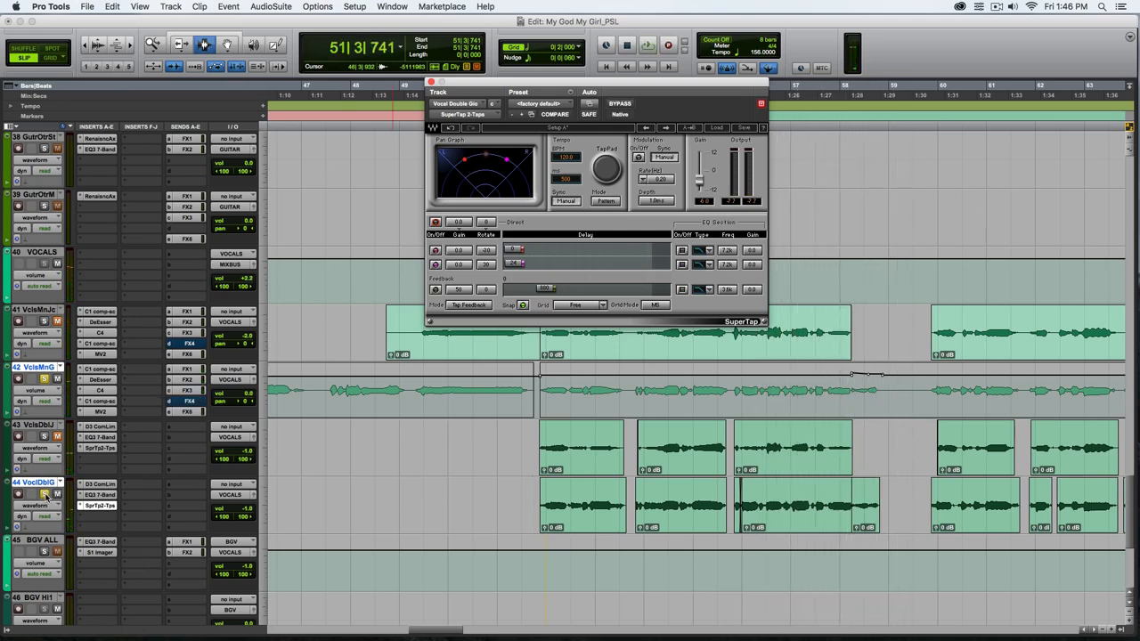
- Clear the solos on the main vocal and double, and play the chorus in the full mix
click(45, 494)
key(space)
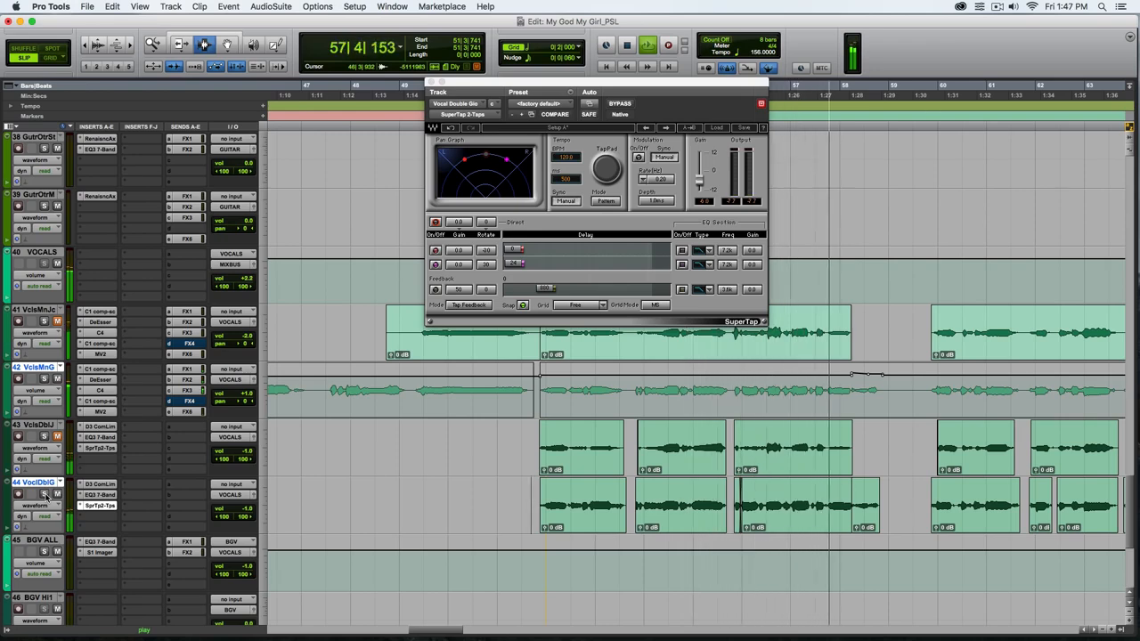
key(space)
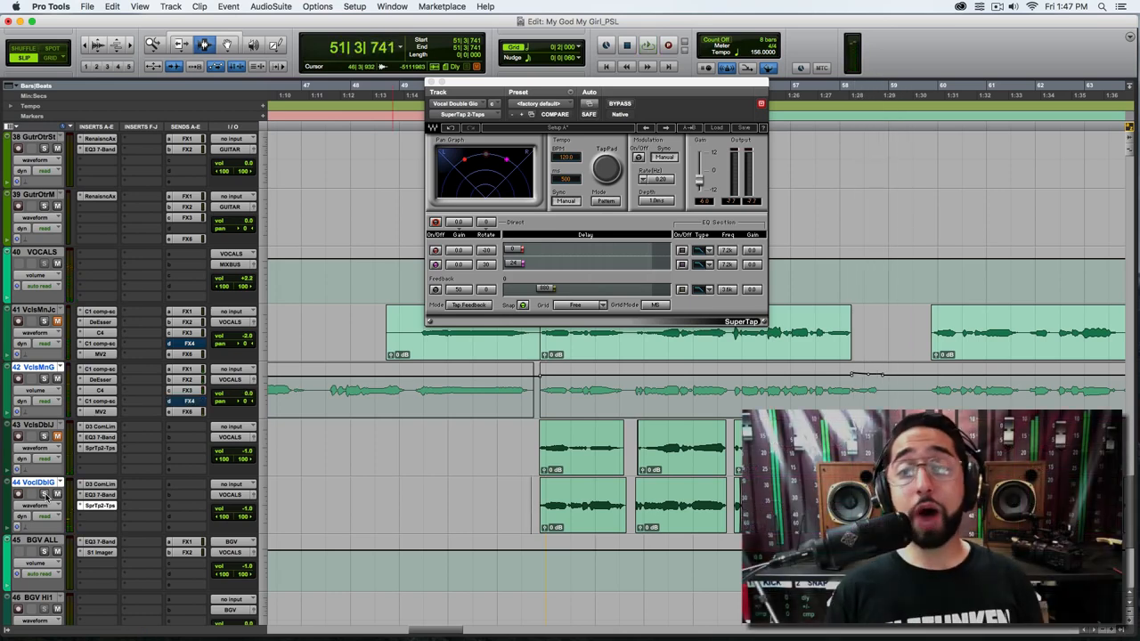